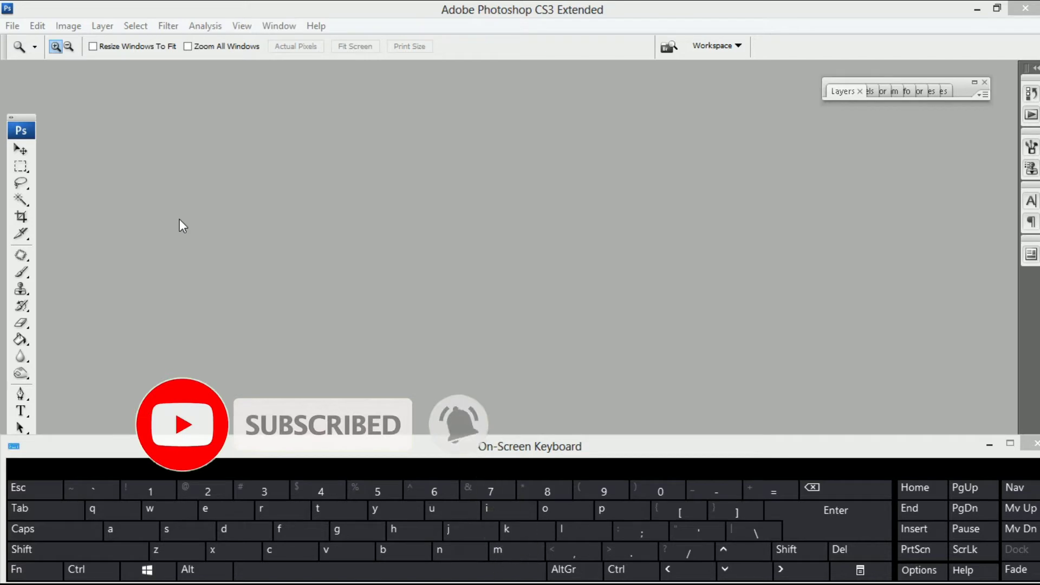
Open the forest JPEG whose name ends in tvc5imO5pXk-unsplash from the Desktop.
left_click(12, 25)
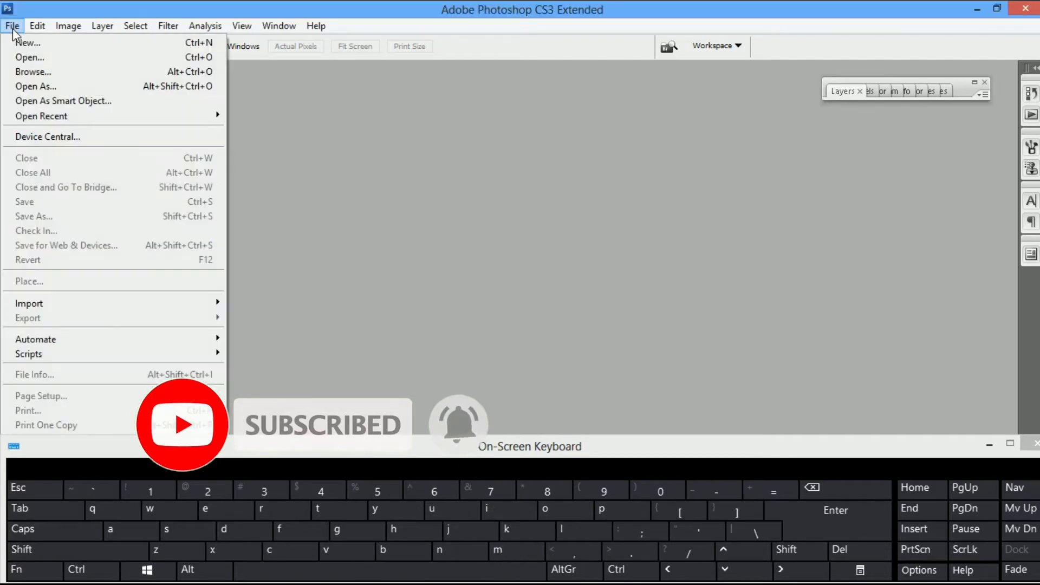
left_click(41, 60)
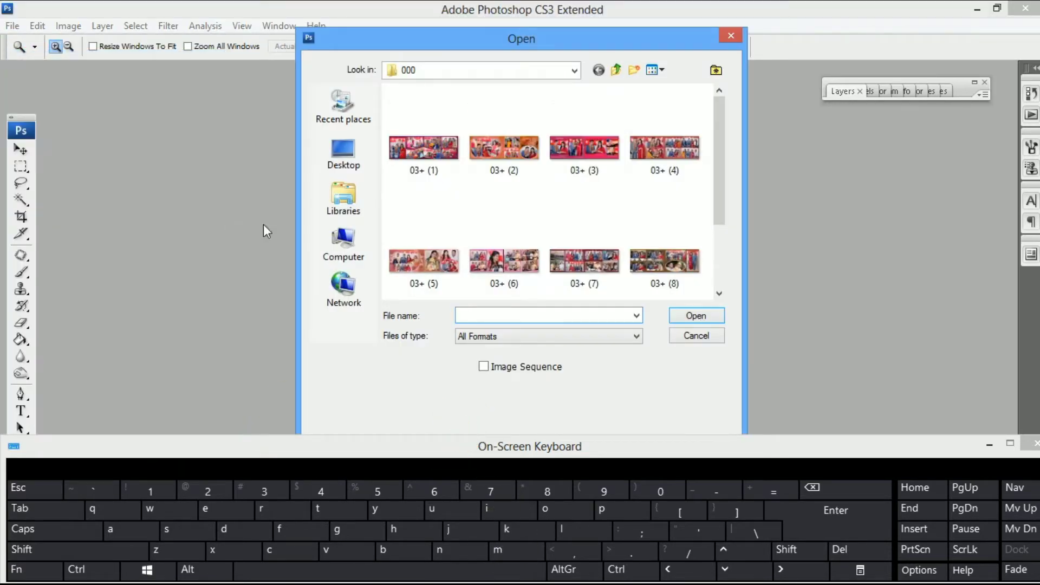
left_click(359, 158)
left_click(596, 263)
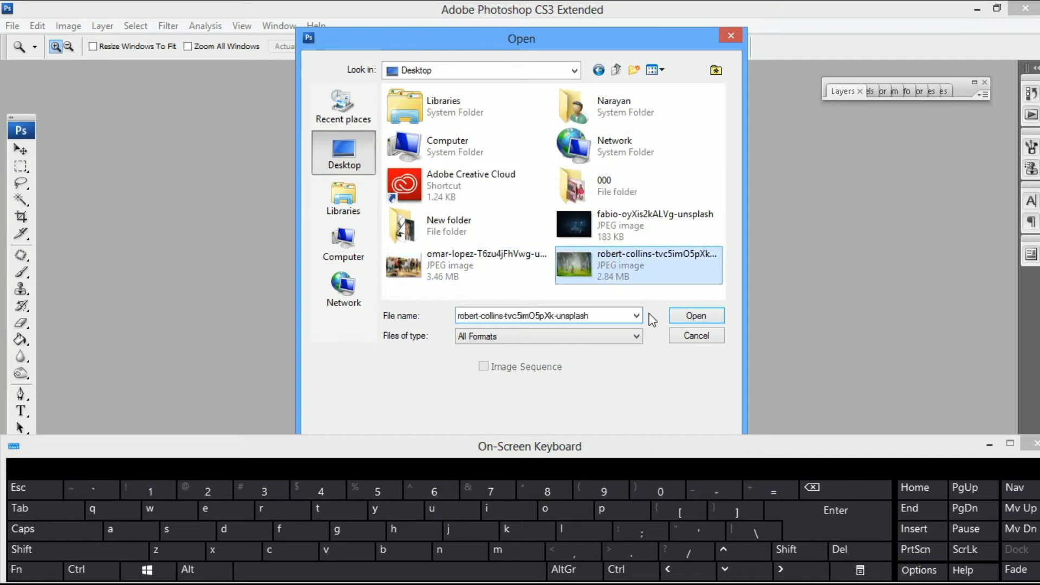
left_click(692, 320)
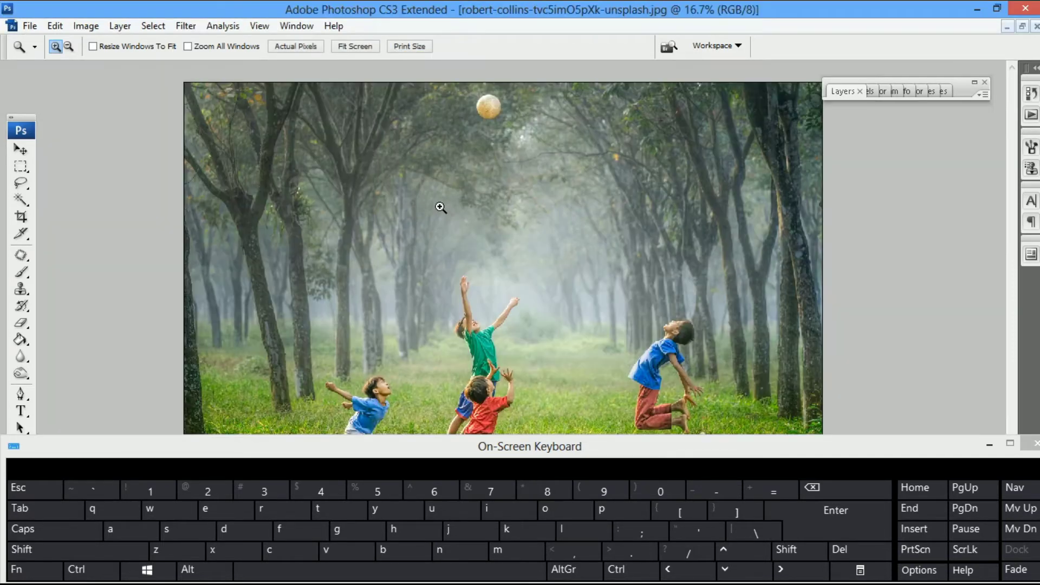
Select the entire forest photo and cut it from the Background layer.
right_click(442, 209)
left_click(462, 227)
key("ctrl+a")
key("ctrl+x")
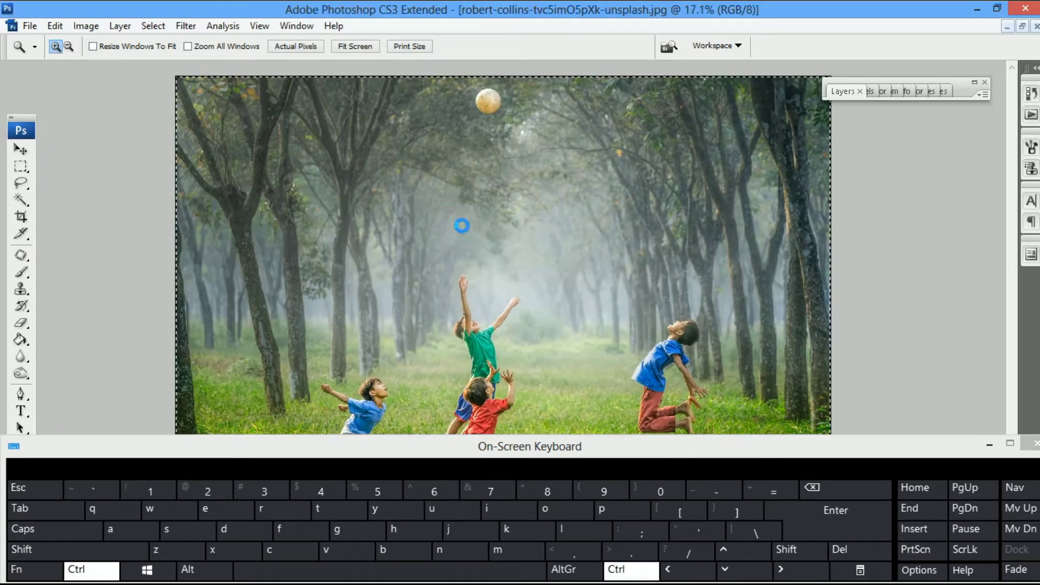
key("alt+i")
key("i")
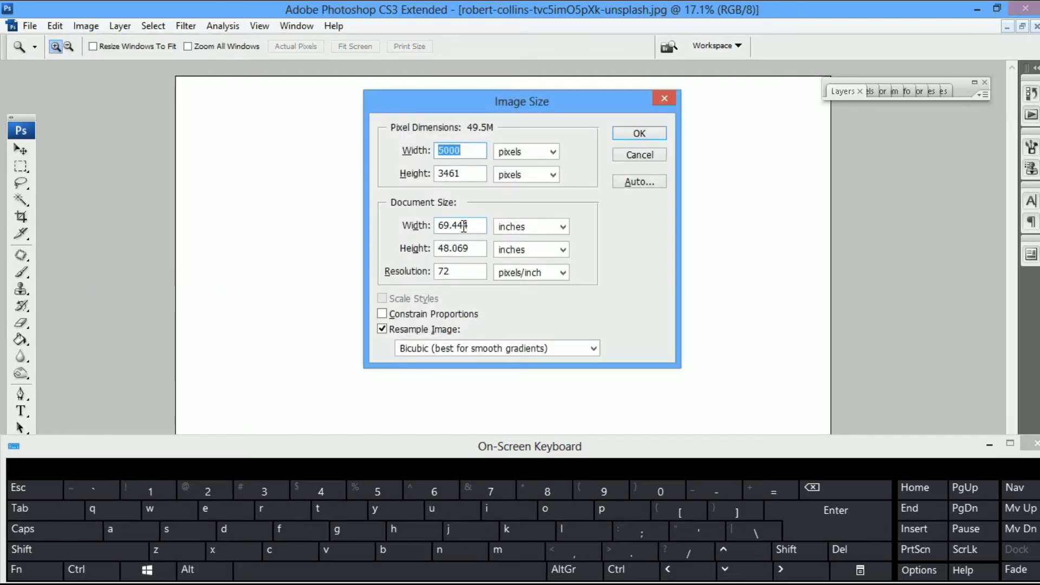
key("Tab")
key("Tab")
key("Tab")
key("Tab")
key("Tab")
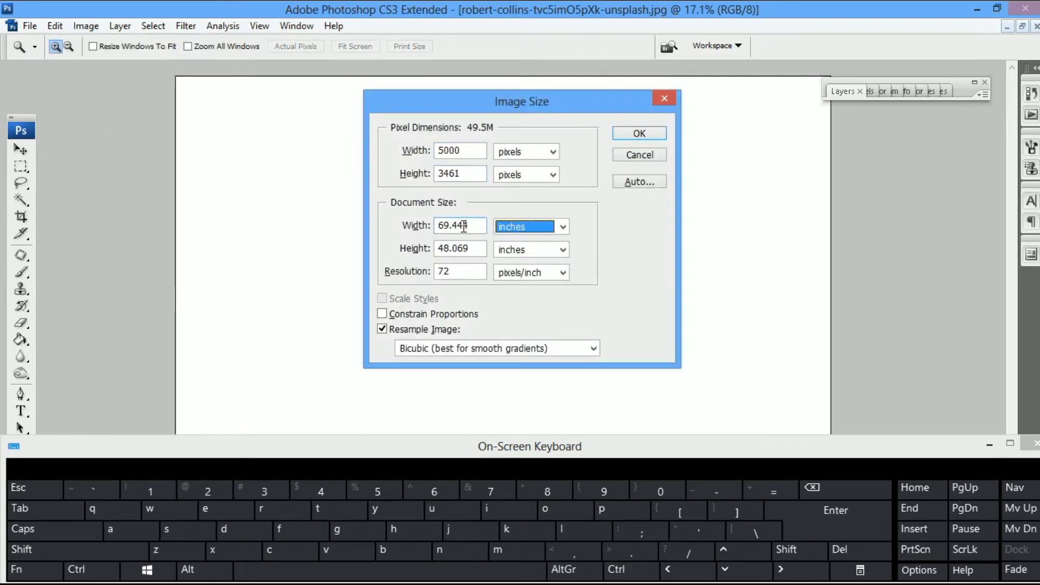
key("Escape")
Resize the image to 18 by 12 inches at a resolution of 200 pixels/inch.
key("alt+i")
key("i")
key("Tab")
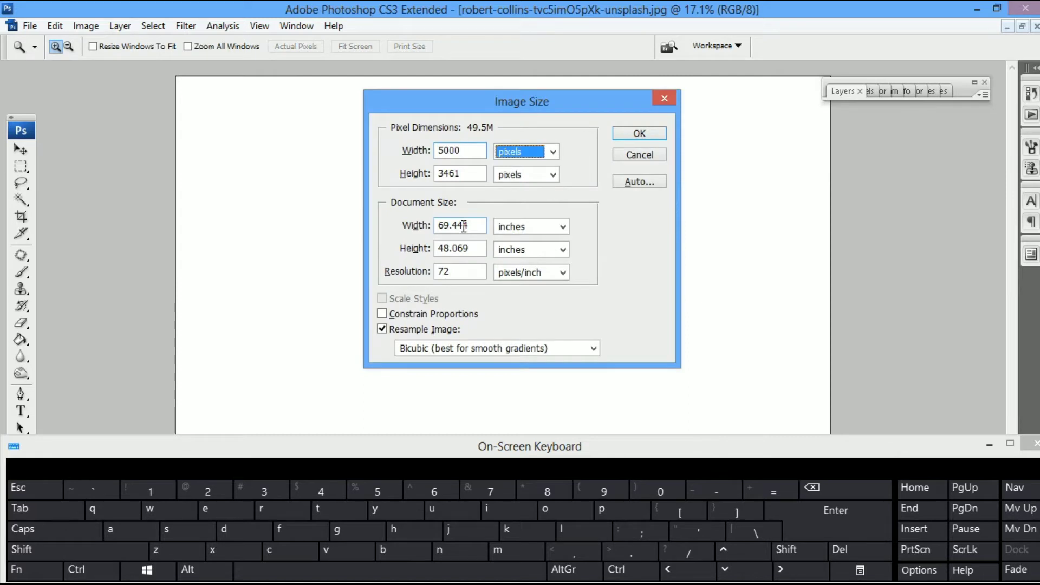
key("Tab")
key("Tab")
key("Tab")
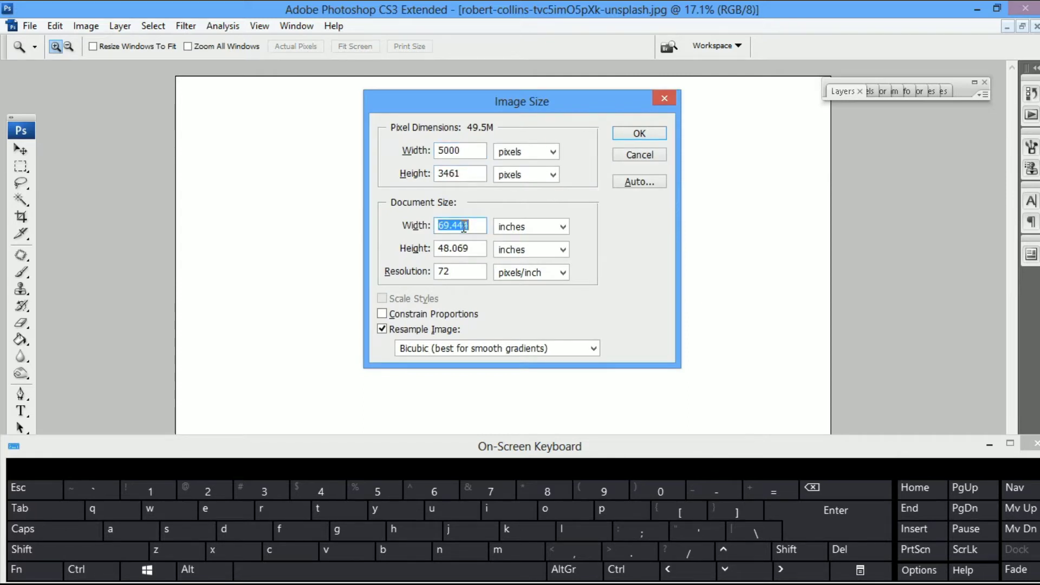
type("18")
type("12")
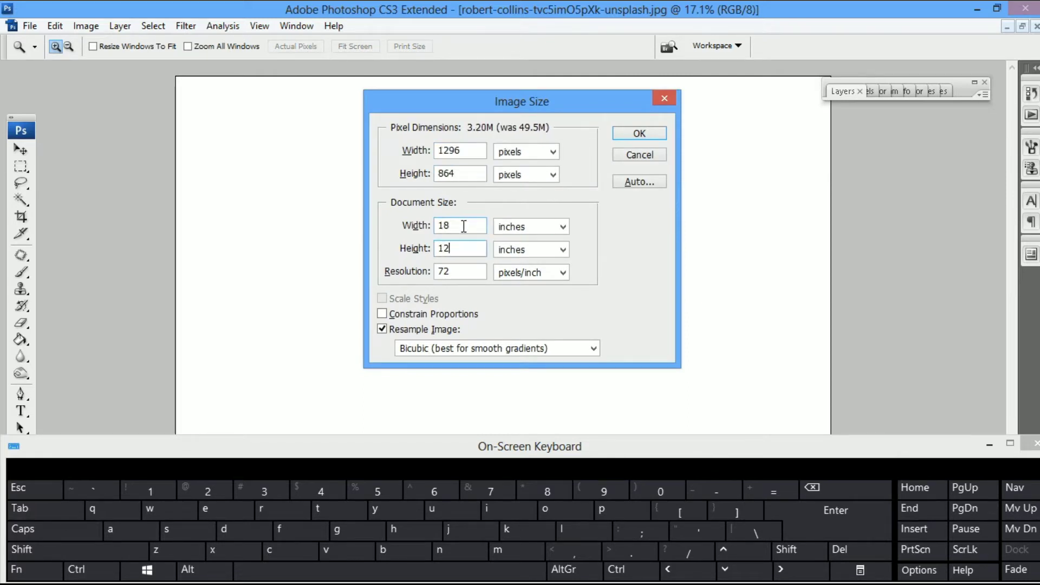
key("Tab")
key("Tab")
type("200")
key("Return")
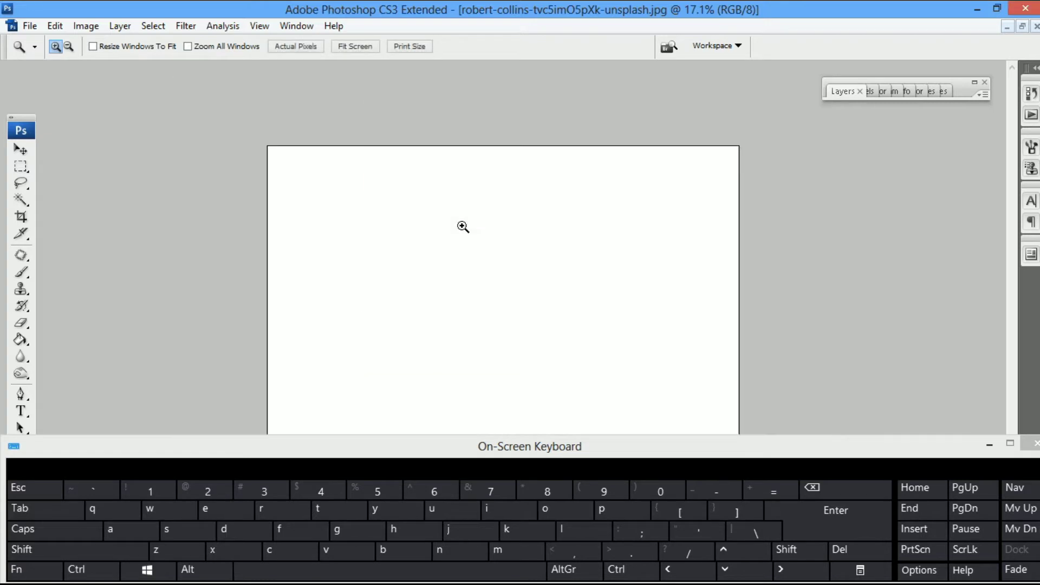
Paste the cut forest photo onto the blank canvas as a new layer.
key("ctrl+plus")
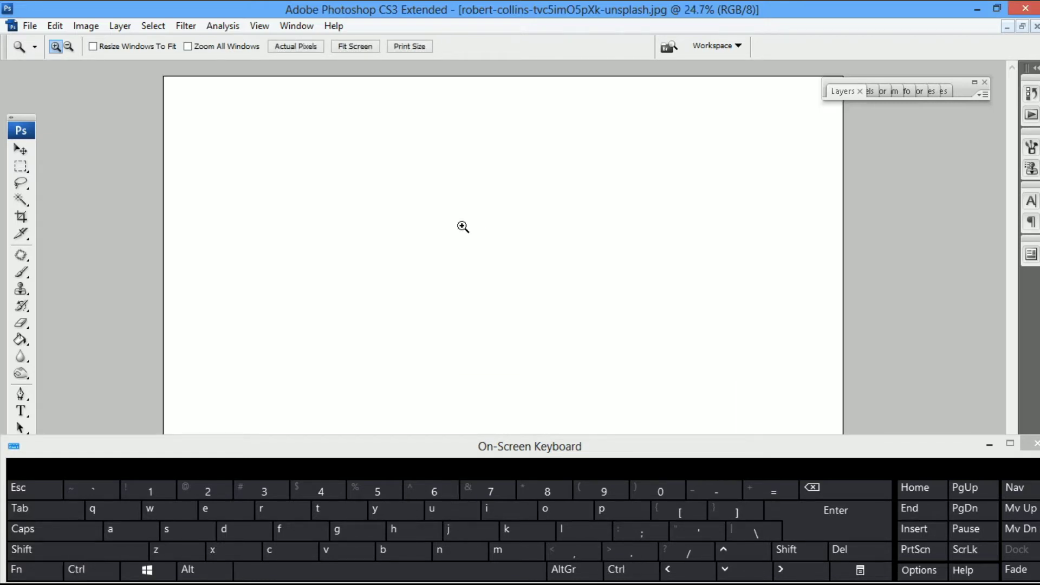
key("v")
key("ctrl")
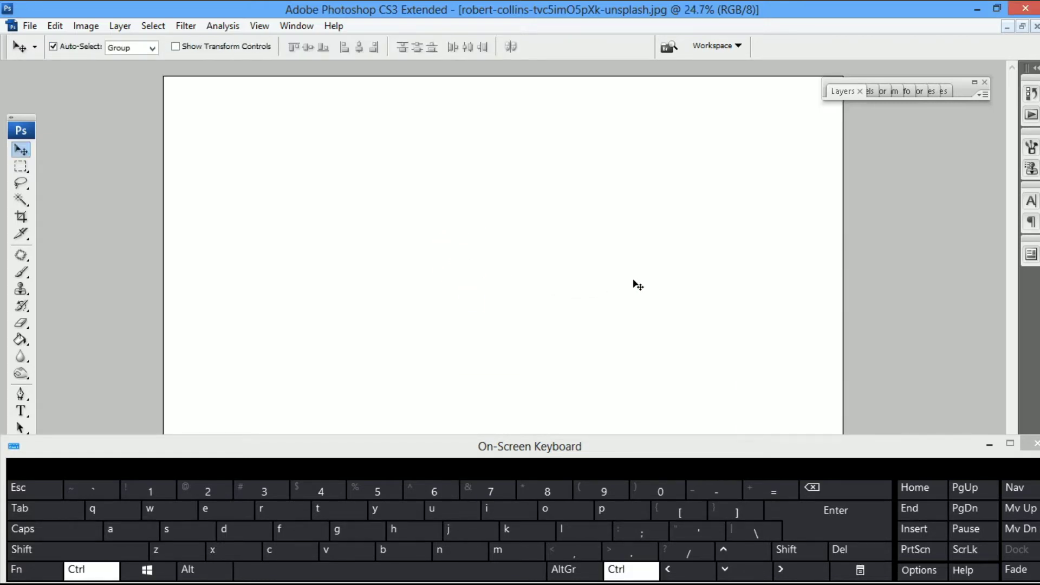
left_click(843, 93)
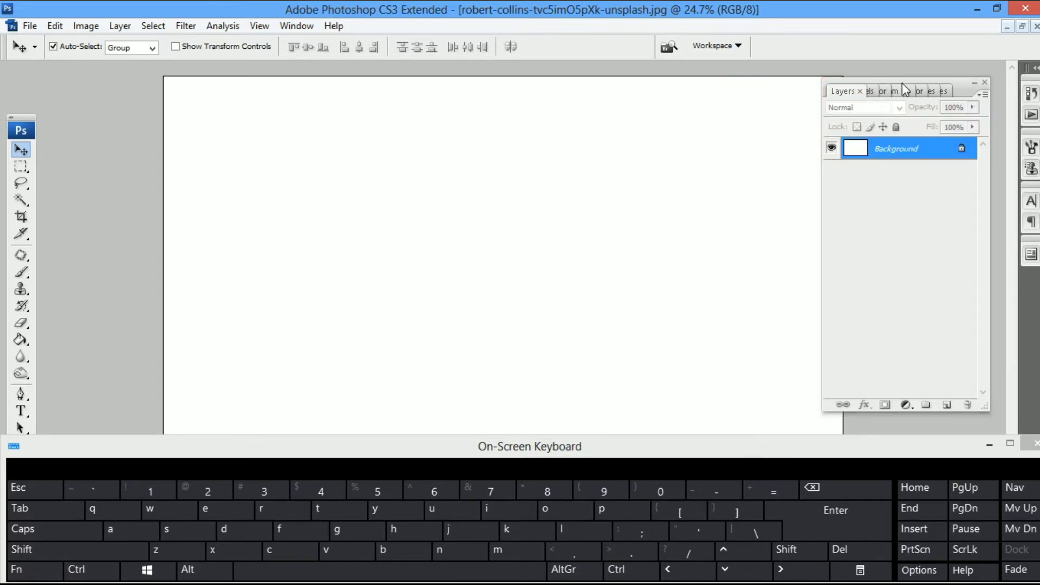
left_click(617, 168)
left_click(541, 228)
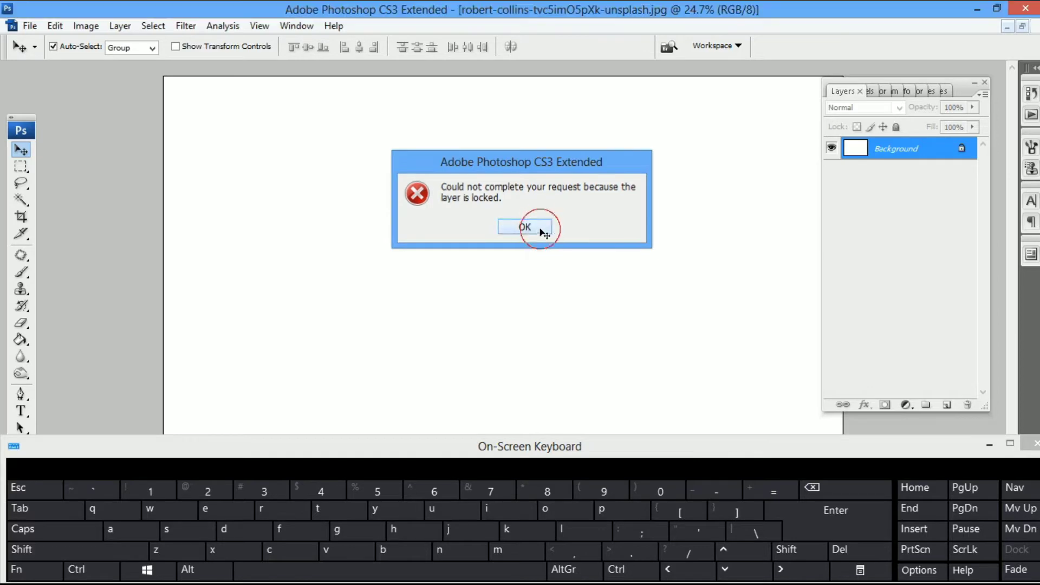
left_click(504, 279)
key("ctrl+v")
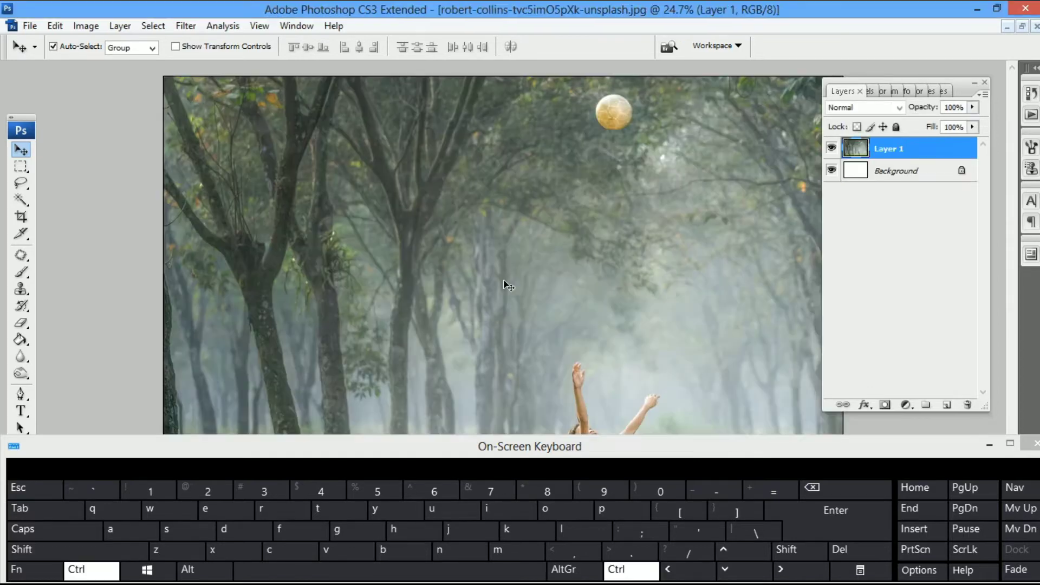
Scale the forest photo layer to 73.4% with Free Transform and position it to fill the canvas.
key("ctrl+minus")
key("ctrl+minus")
key("ctrl+t")
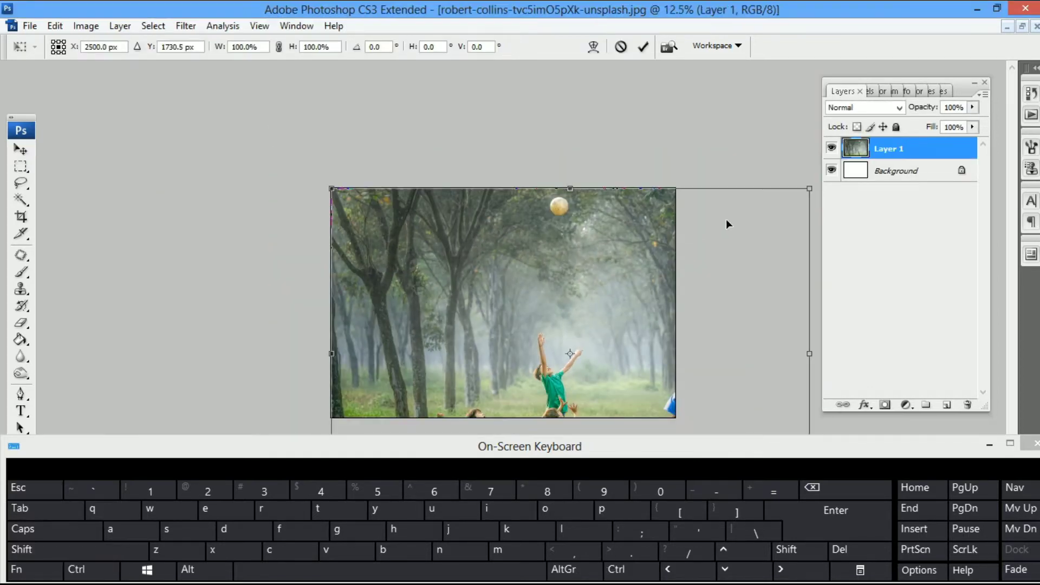
left_click_drag(807, 188, 746, 233)
left_click_drag(669, 301, 594, 249)
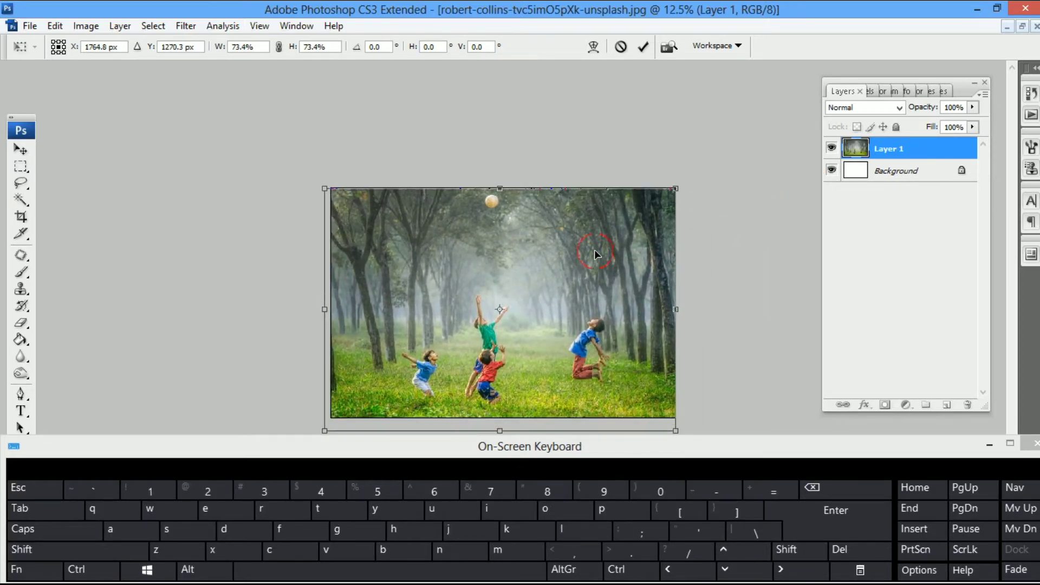
key("Return")
Duplicate the forest layer with the Move tool, offsetting the copy slightly to the right.
left_click(553, 314)
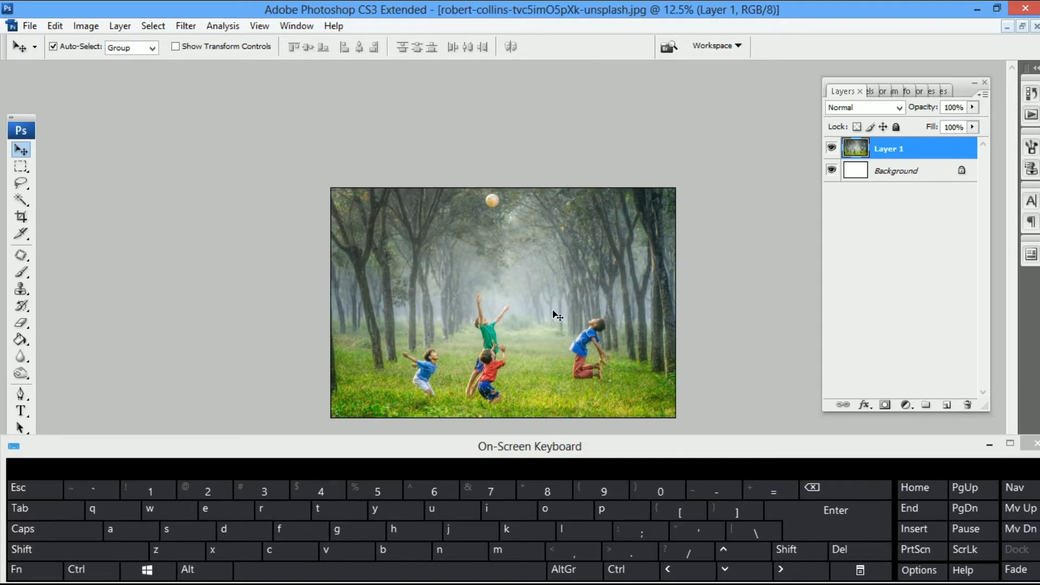
key("alt")
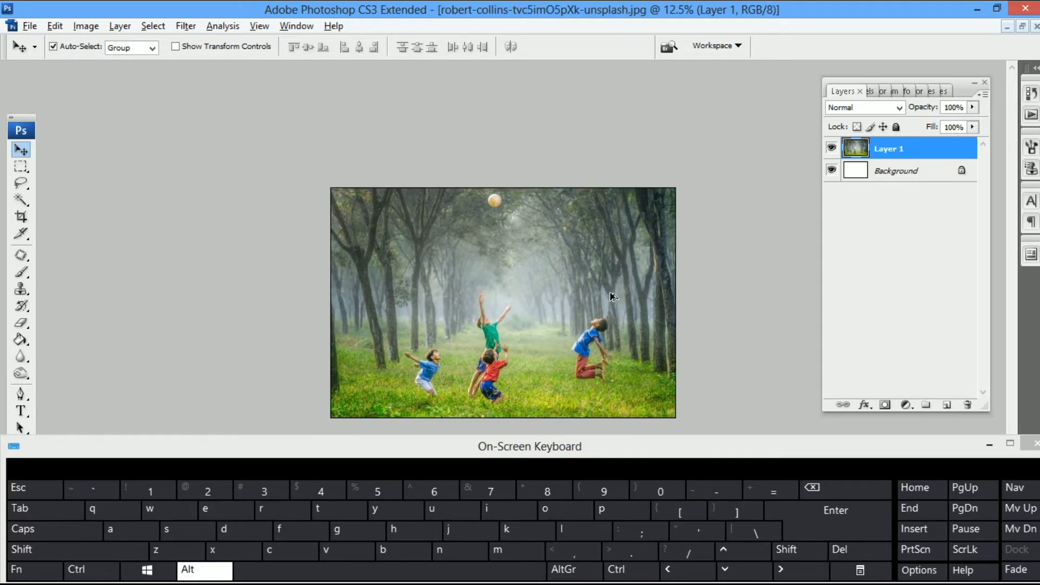
left_click_drag(533, 308, 577, 304)
Blend the left edge of the duplicated forest layer with the Eraser at brush size 1000.
key("e")
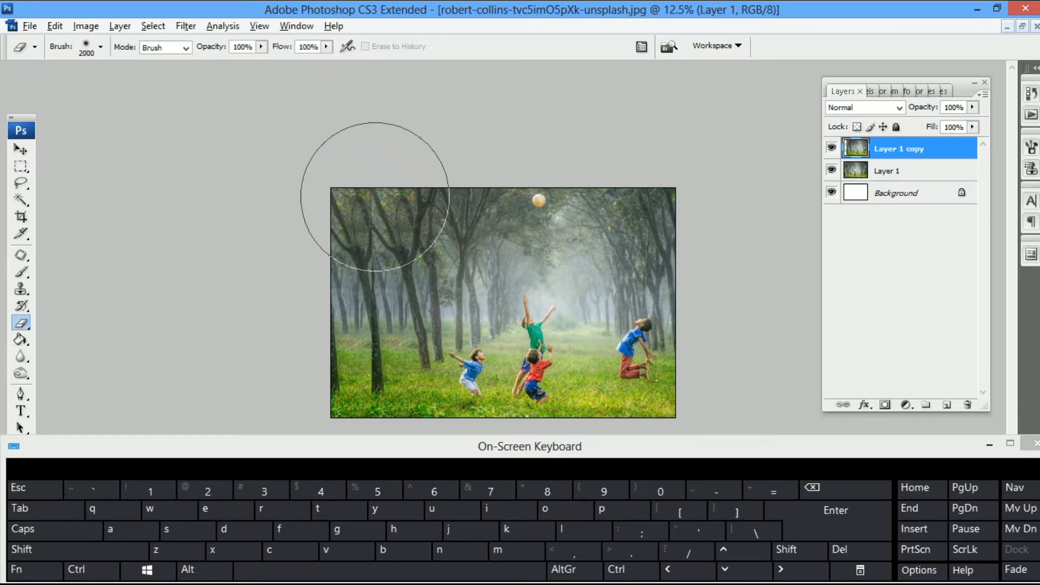
key("bracketleft")
key("bracketleft")
key("bracketleft")
key("bracketleft")
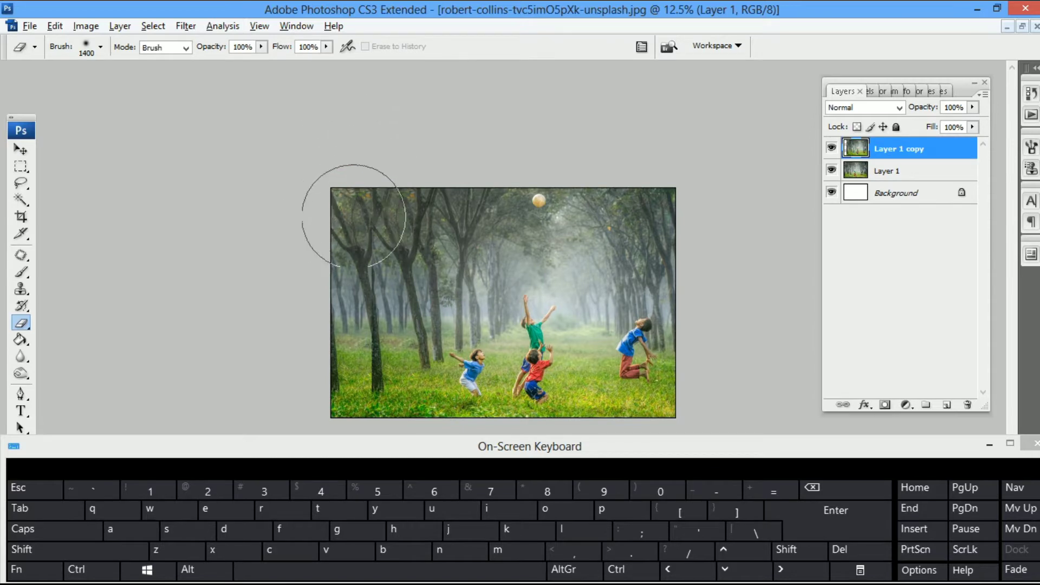
key("bracketleft")
key("bracketleft")
key("bracketleft")
key("bracketleft")
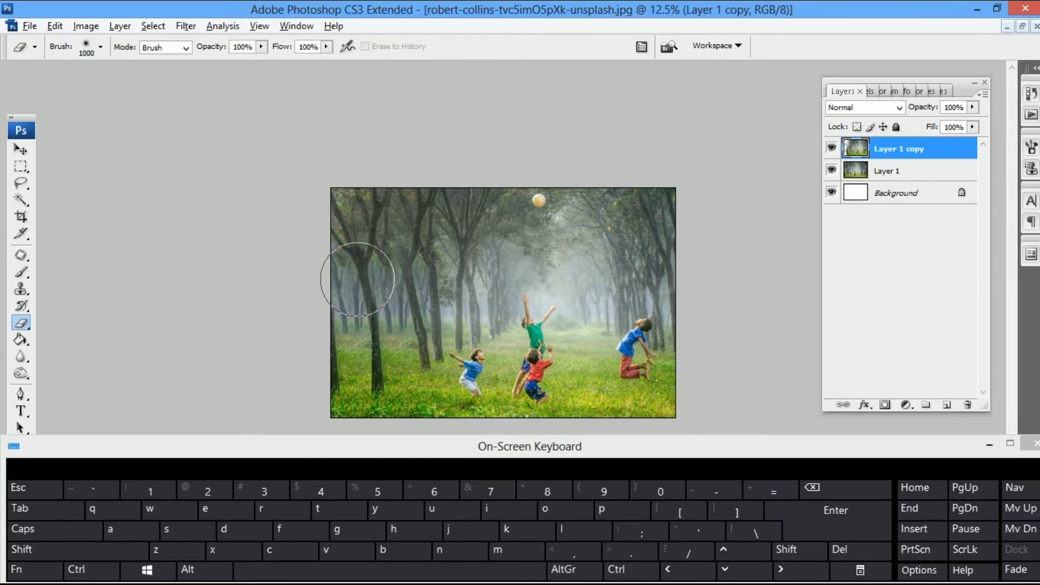
key("v")
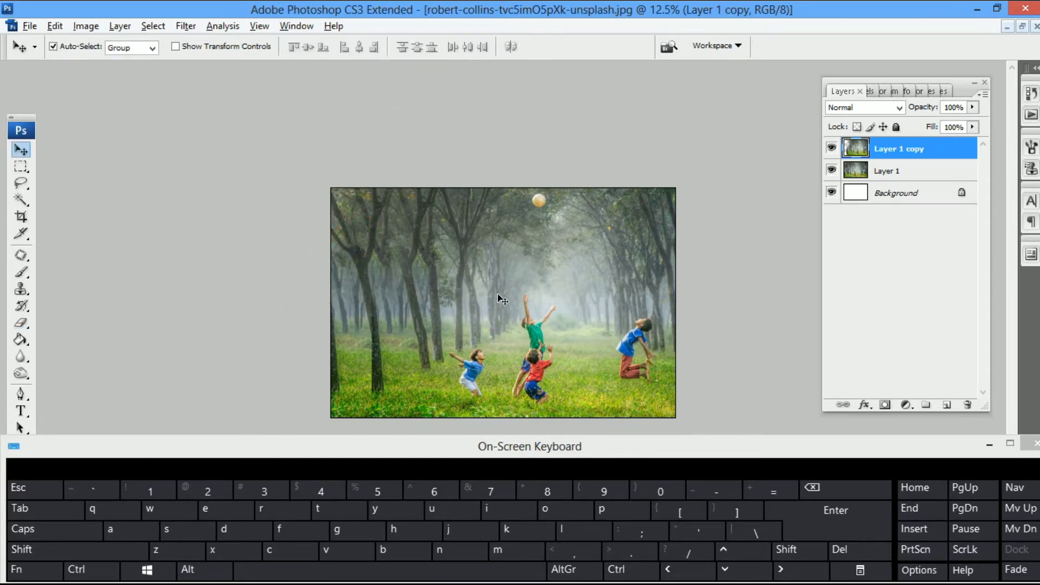
Open the group photo JPEG whose name ends in T6zu4jFhVwg-unsplash from the Desktop.
left_click(30, 26)
left_click(38, 55)
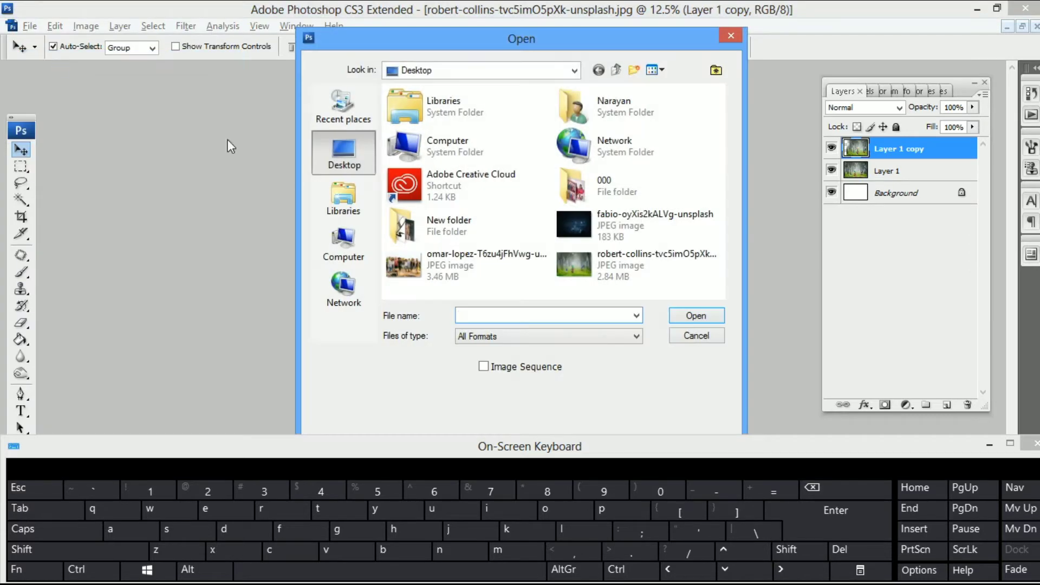
left_click(436, 262)
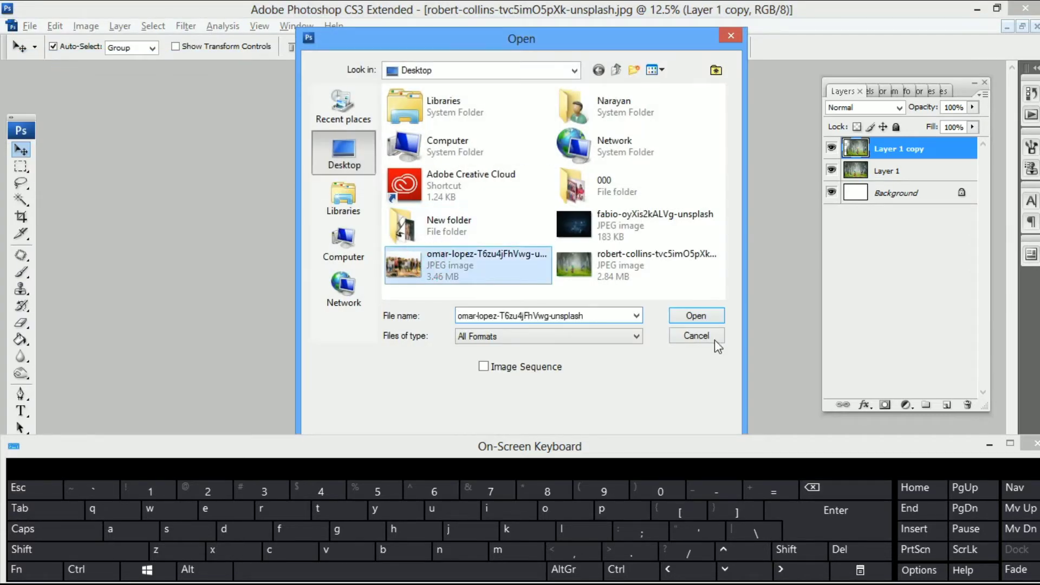
left_click(698, 316)
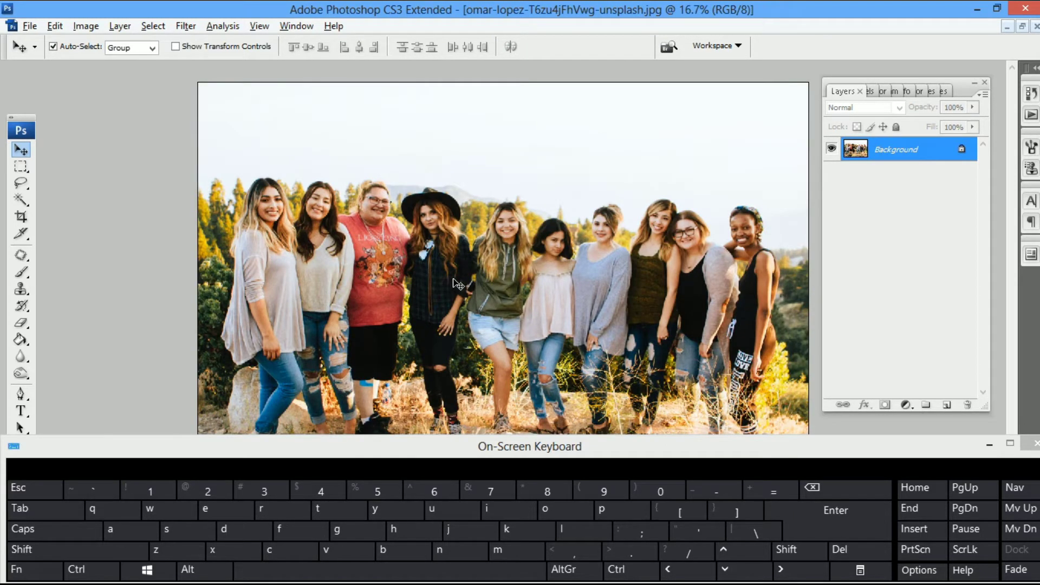
Brighten the group photo's midtones with Levels and set its Color Balance cyan-red level to -4.
key("ctrl+l")
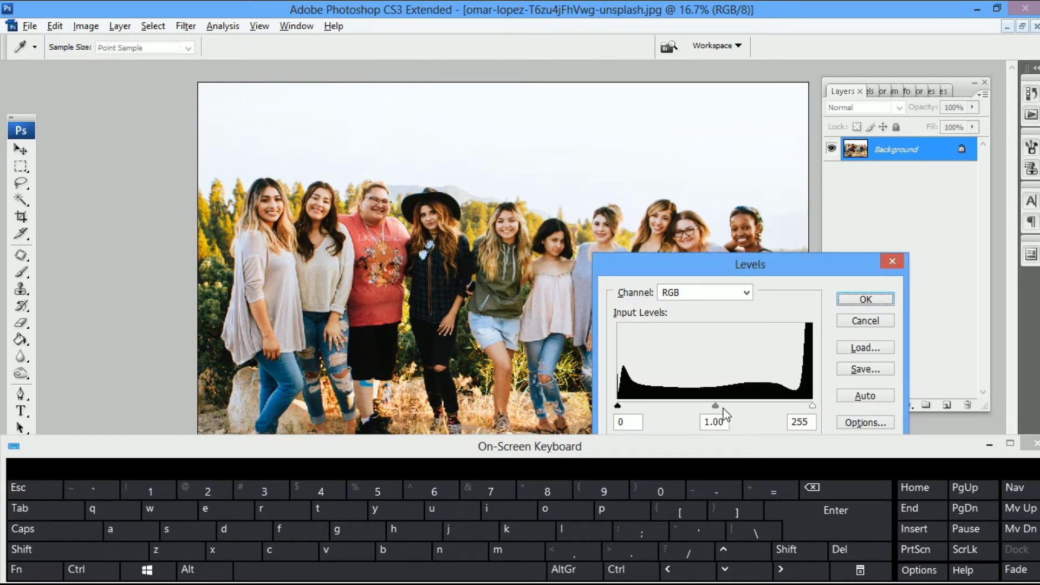
left_click(703, 406)
key("Return")
key("ctrl+b")
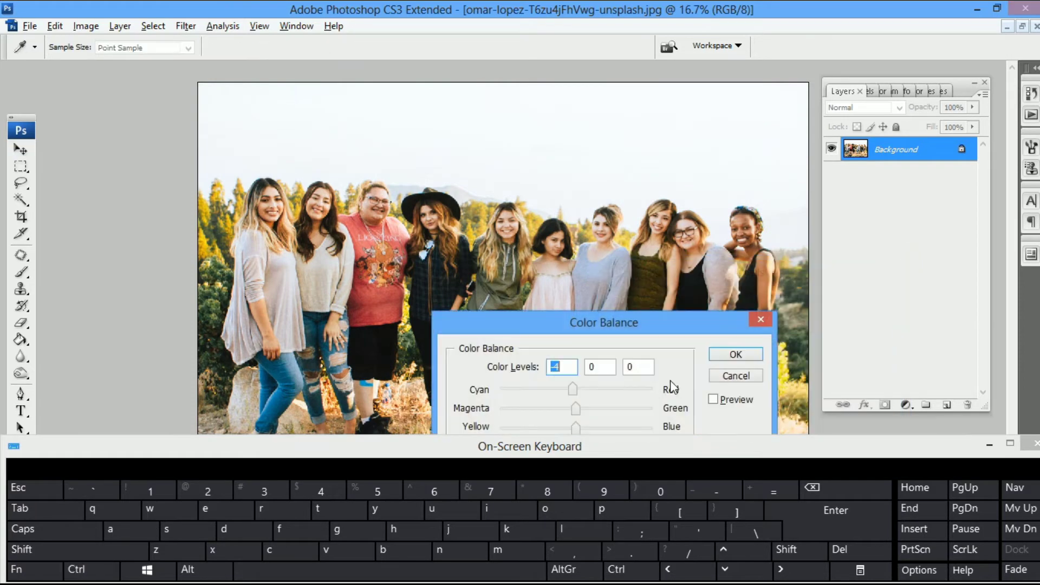
key("Return")
Cut the entire group photo from its Background layer and close that document without saving.
key("z")
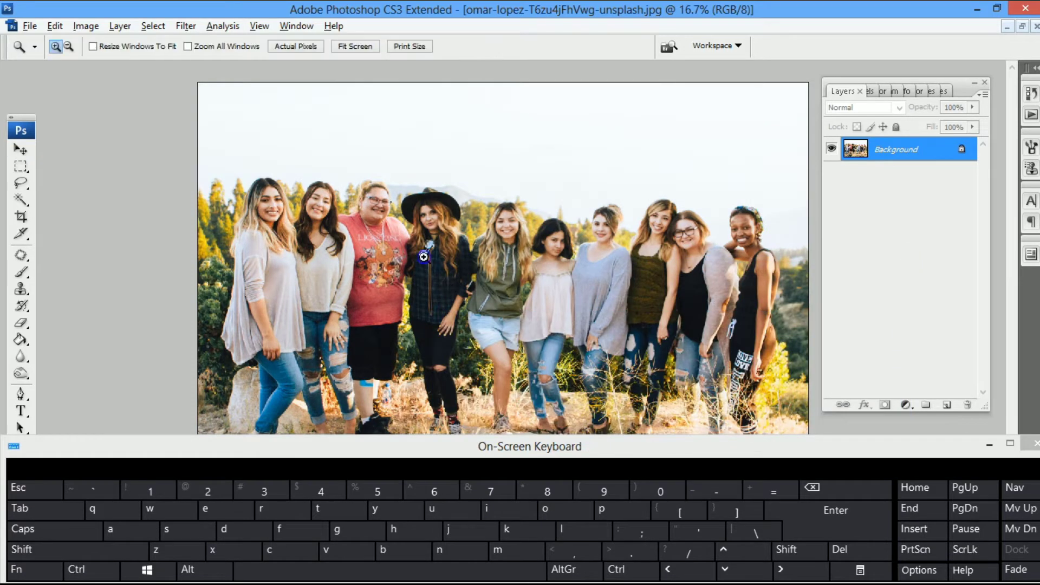
right_click(437, 267)
left_click(444, 271)
key("ctrl+BackSpace")
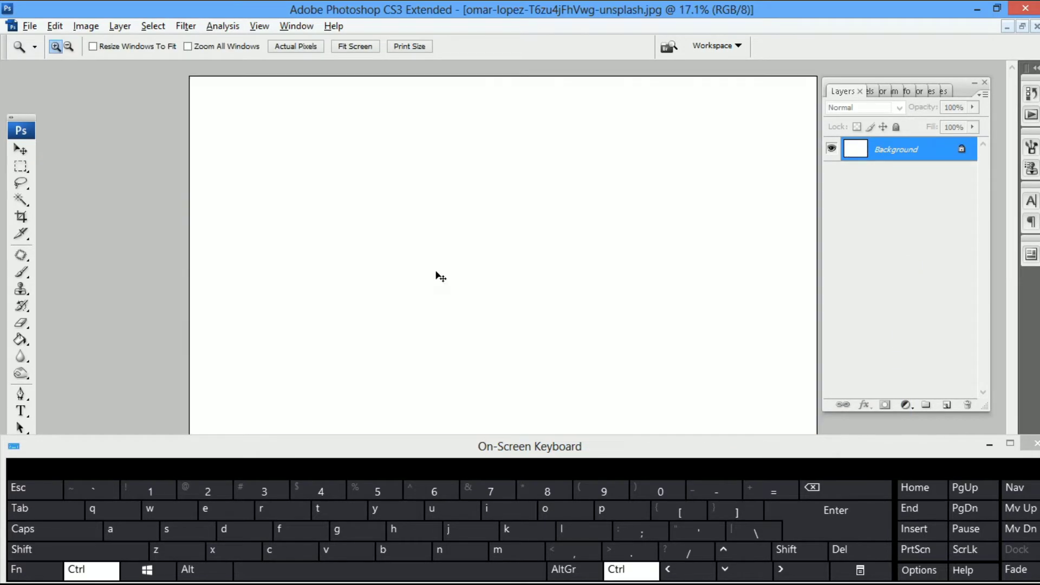
key("ctrl+w")
left_click(534, 236)
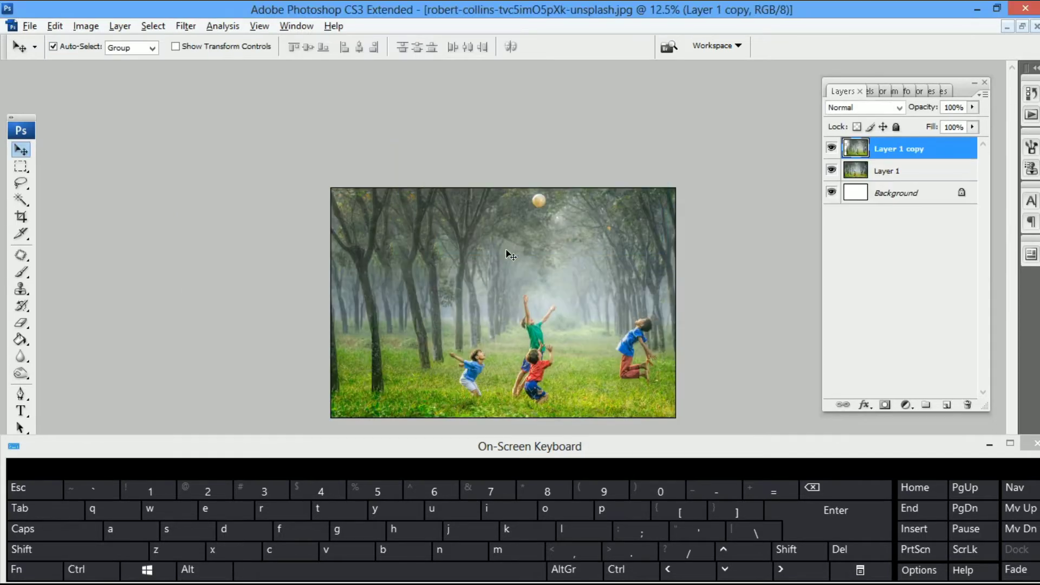
Paste the group photo as a new layer over the forest, scaled to 50.6% and placed toward the scene's upper left.
key("ctrl+v")
key("ctrl+t")
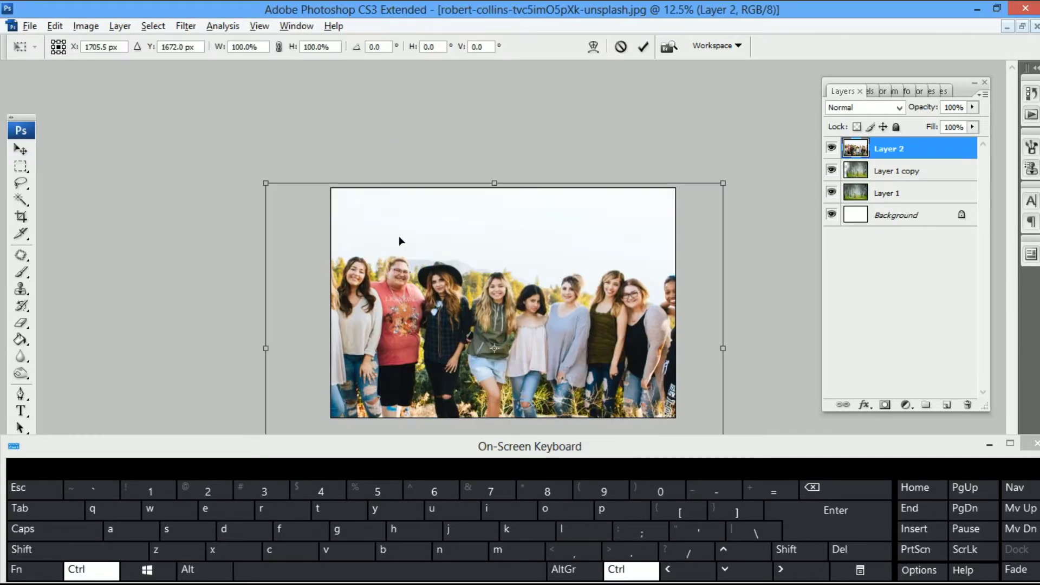
left_click_drag(267, 185, 378, 264)
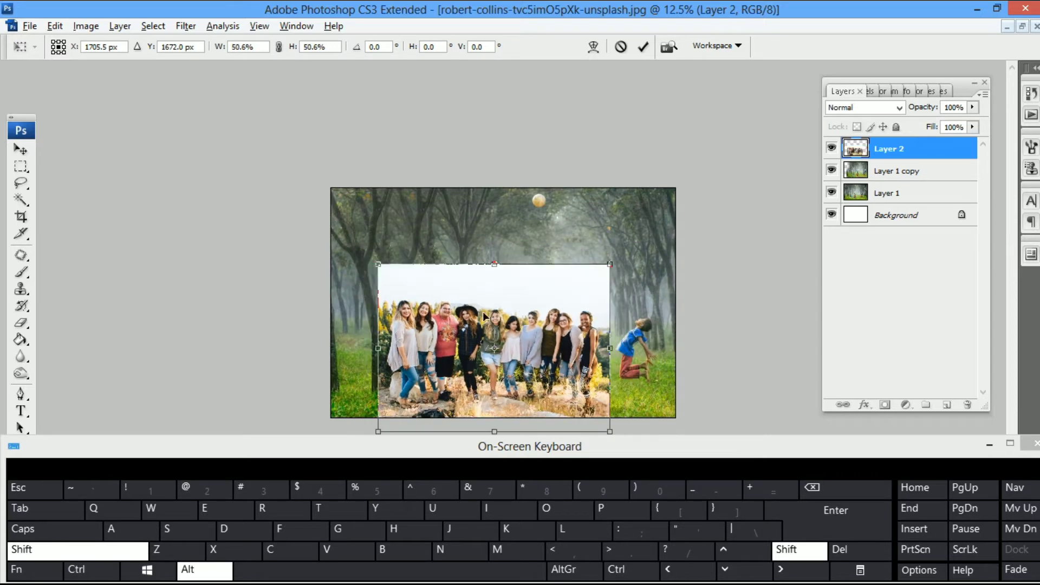
left_click_drag(511, 321, 474, 255)
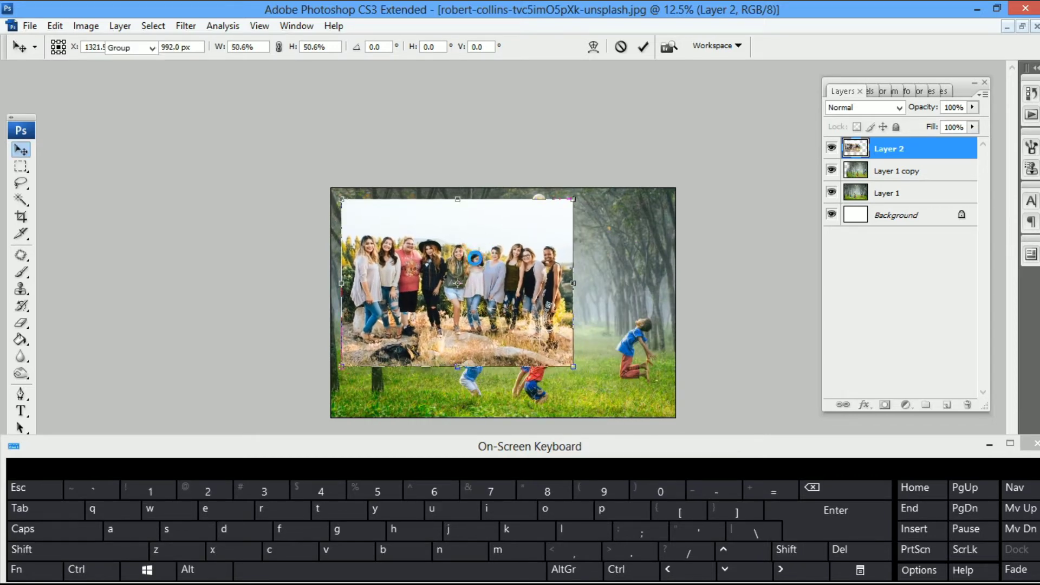
Apply the group photo's transformation and hide its layer, Layer 2.
key("Return")
key("z")
left_click(460, 281)
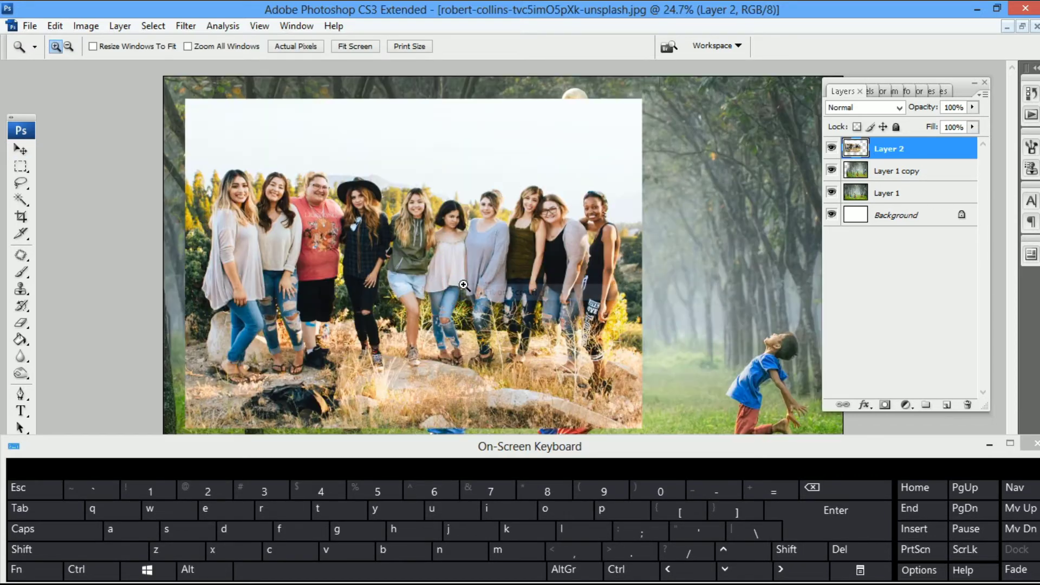
right_click(408, 278)
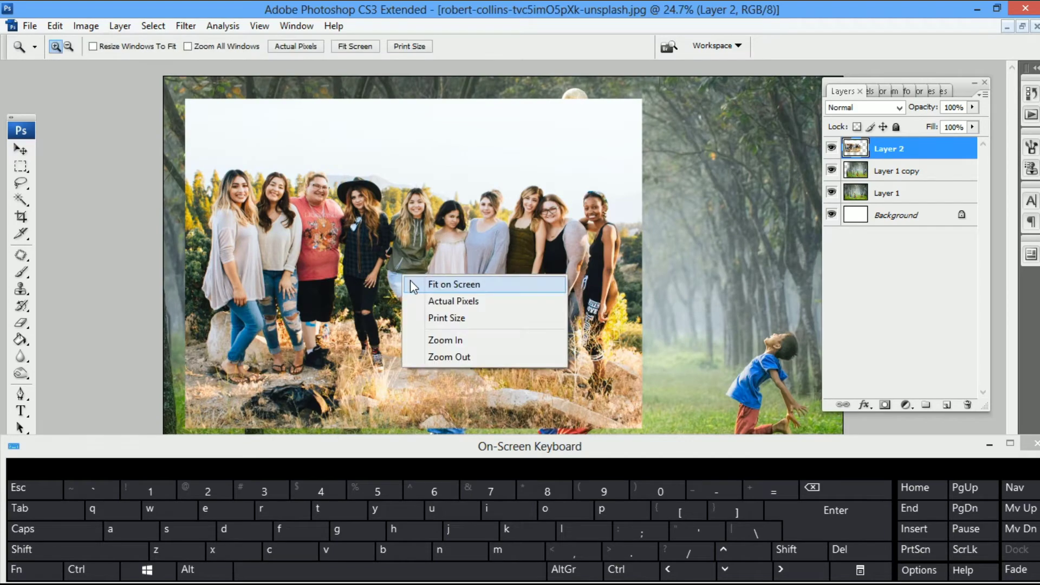
key("Escape")
key("v")
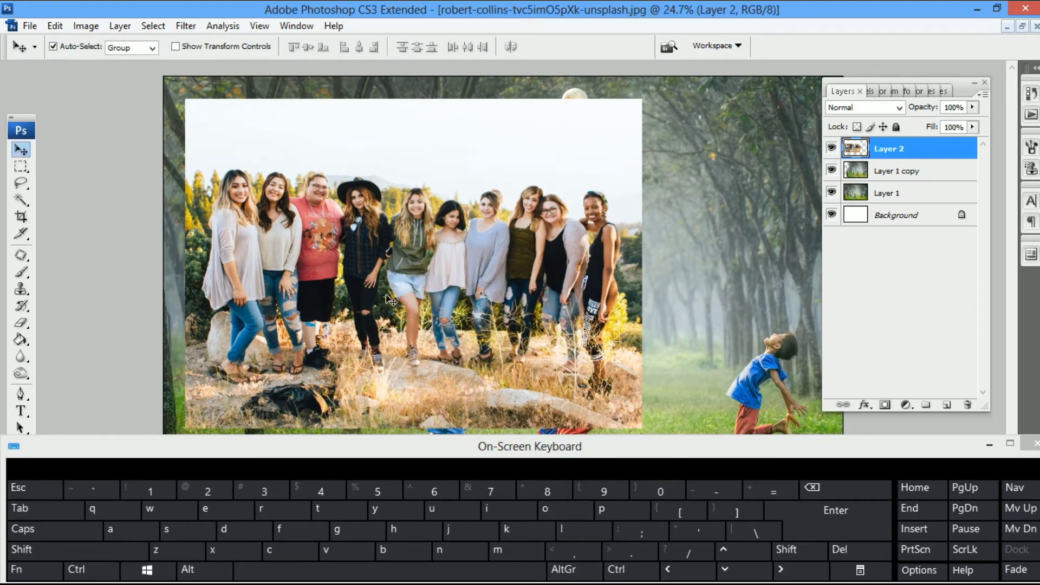
left_click(831, 147)
Create a white 4787 by 3456 pixel document, copy its contents, close it without saving, and select Layer 1 copy in the forest composite.
key("ctrl+n")
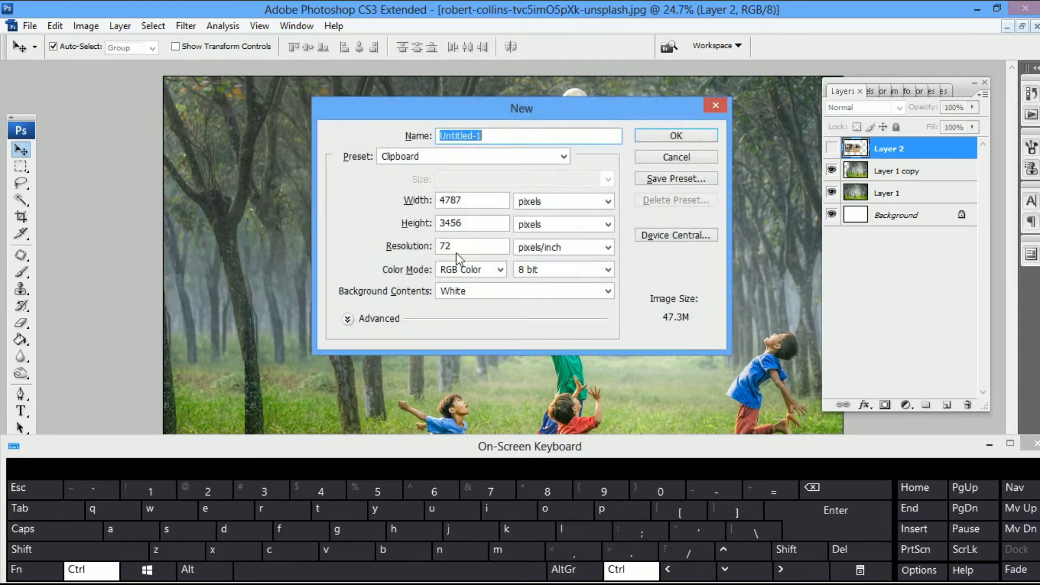
key("Return")
key("ctrl+w")
left_click(526, 228)
left_click(462, 240)
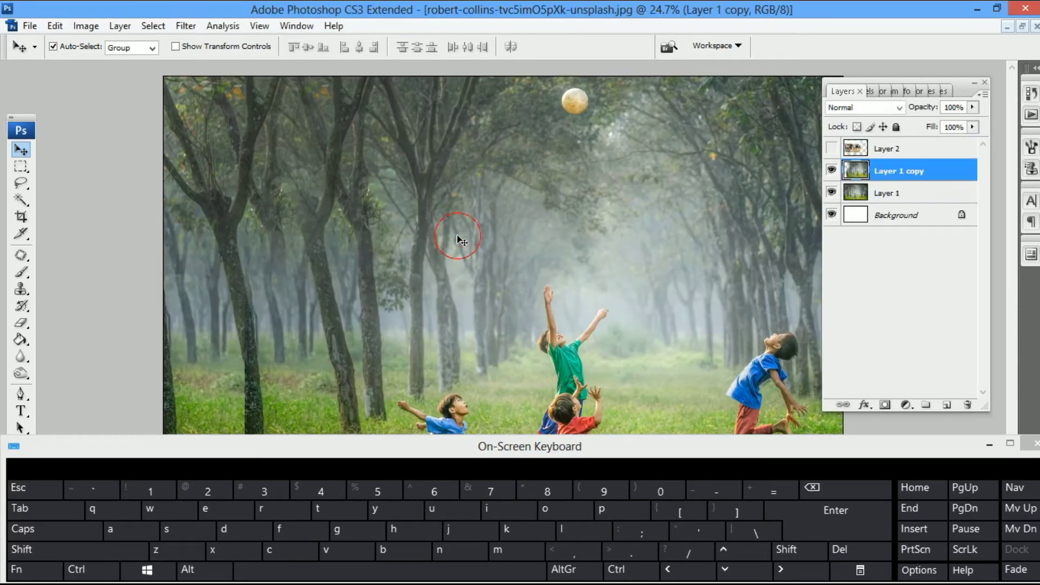
Paste the white rectangle above Layer 1 copy, scaled to 31.6% and placed over the trees in the scene's upper left.
key("ctrl+v")
key("ctrl+t")
left_click_drag(84, 63, 393, 286)
left_click_drag(536, 389, 395, 194)
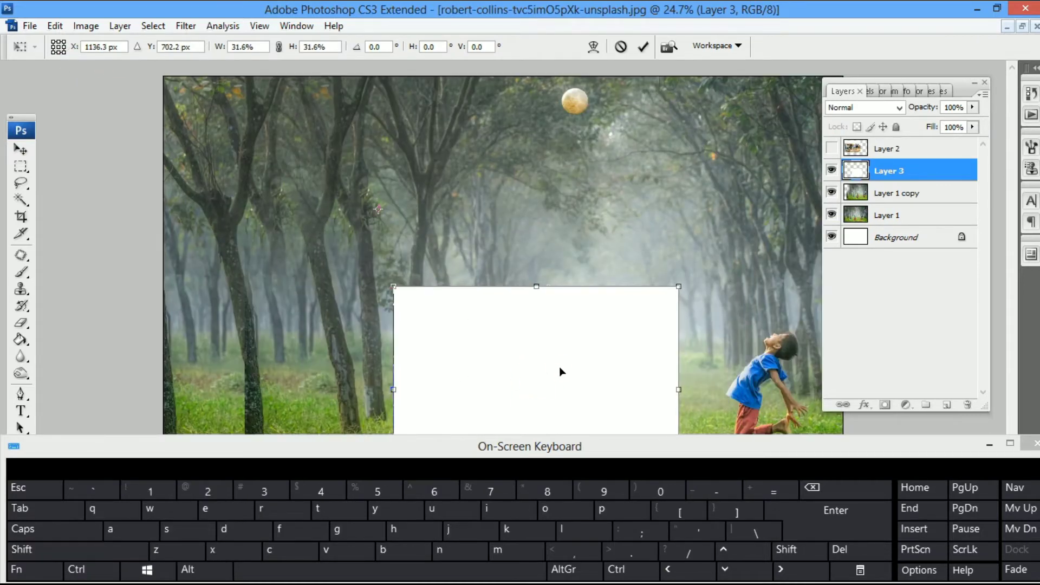
left_click_drag(560, 368, 378, 174)
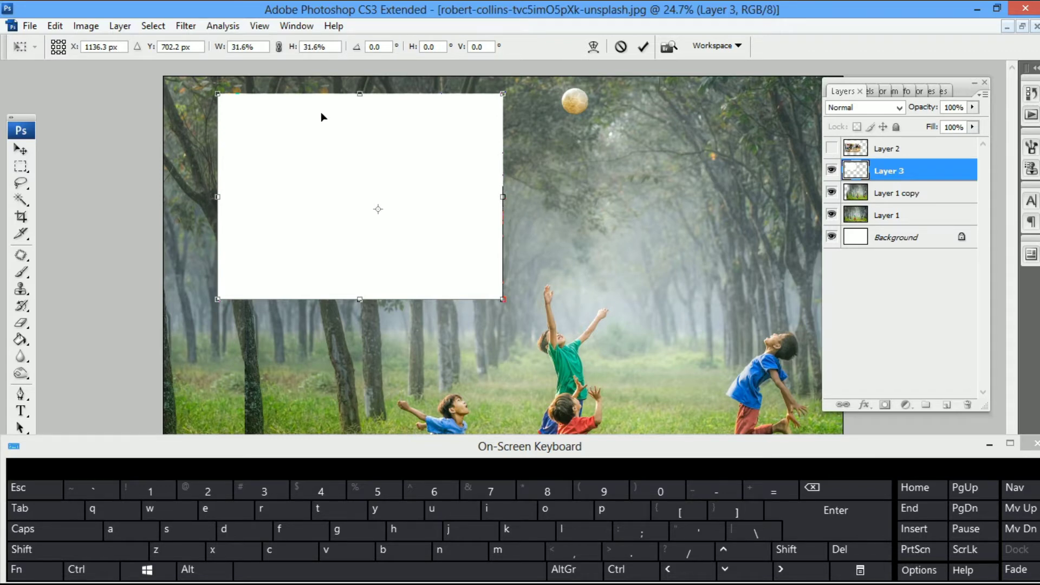
left_click_drag(393, 266, 381, 266)
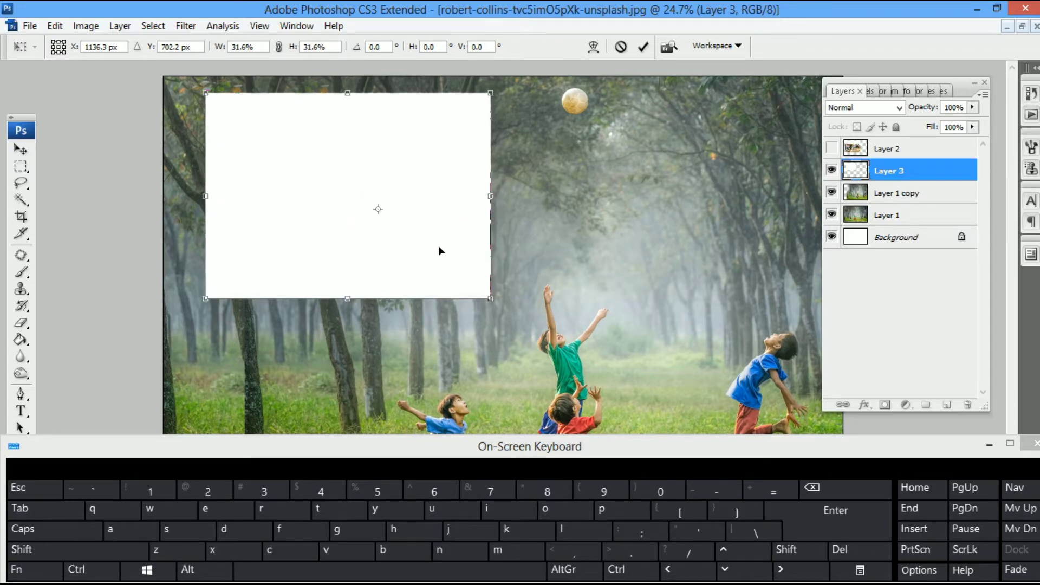
Turn the white rectangle black by setting its Hue/Saturation Lightness to -100.
key("ctrl+u")
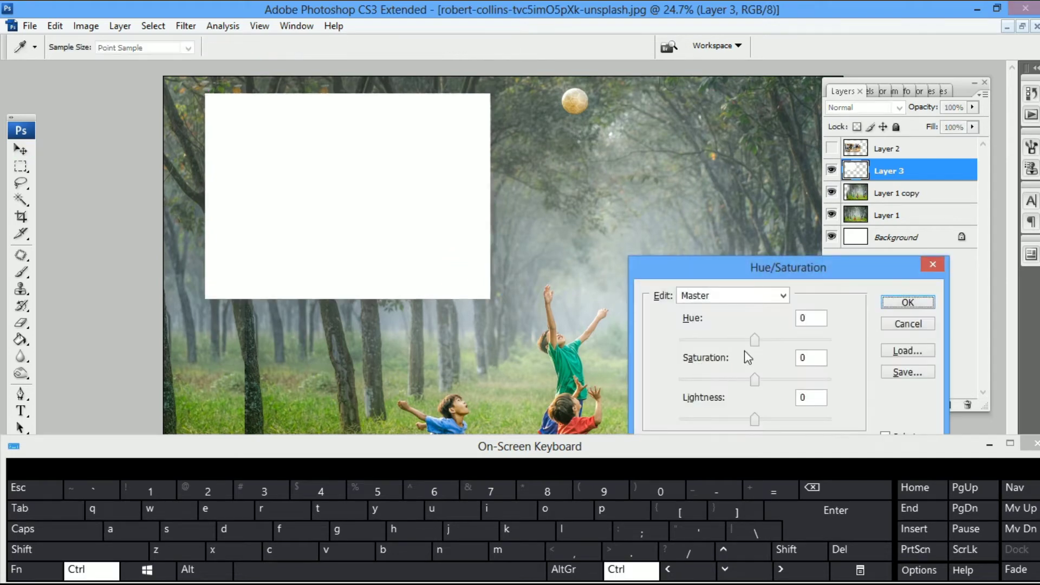
left_click_drag(752, 261, 752, 200)
left_click_drag(754, 358, 608, 352)
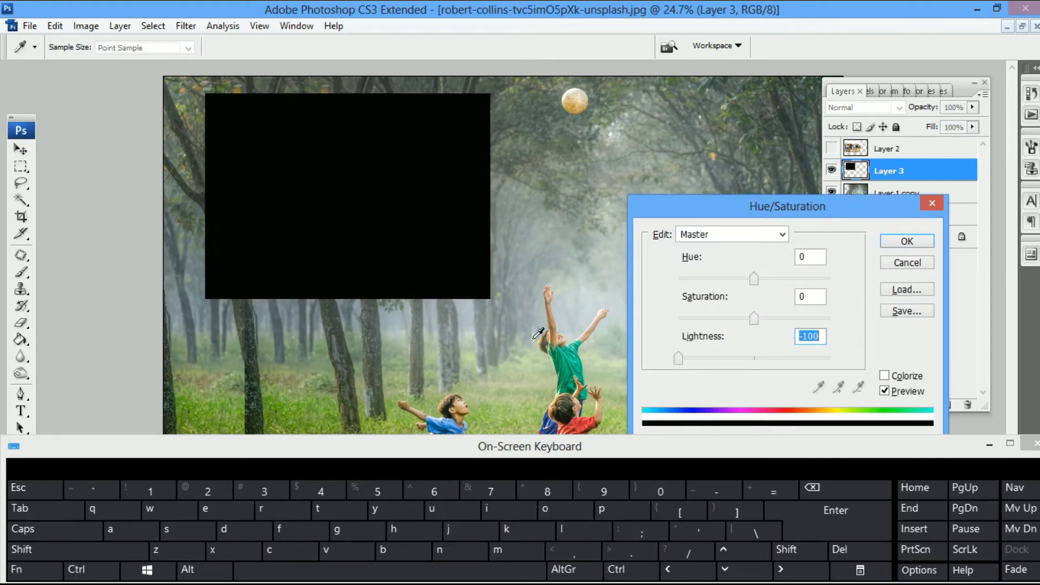
key("Return")
Add an 8 px white stroke centered on the black rectangle's edge, with Normal blending at 100% opacity.
key("alt+e")
key("s")
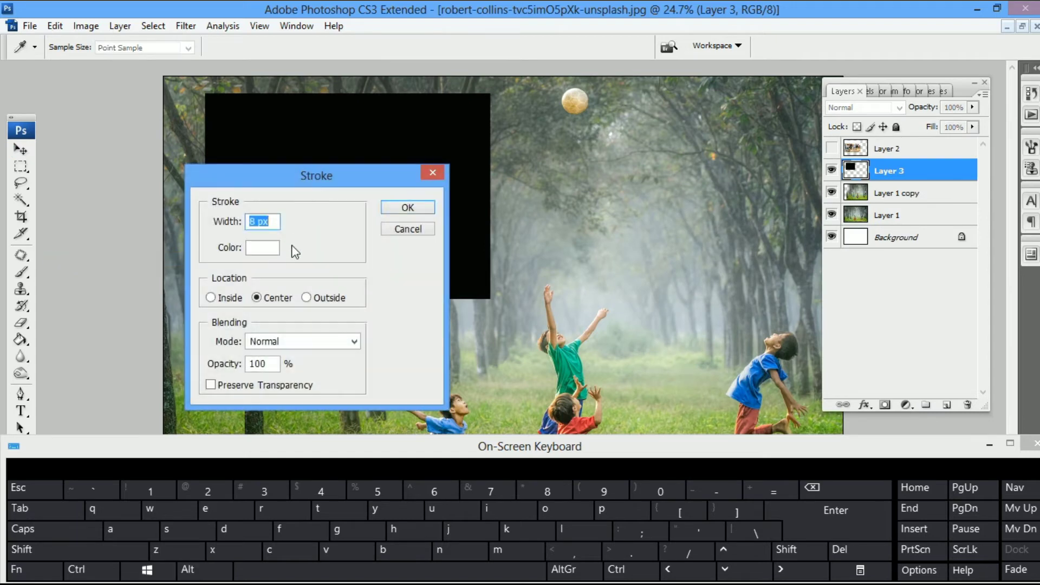
key("Return")
key("v")
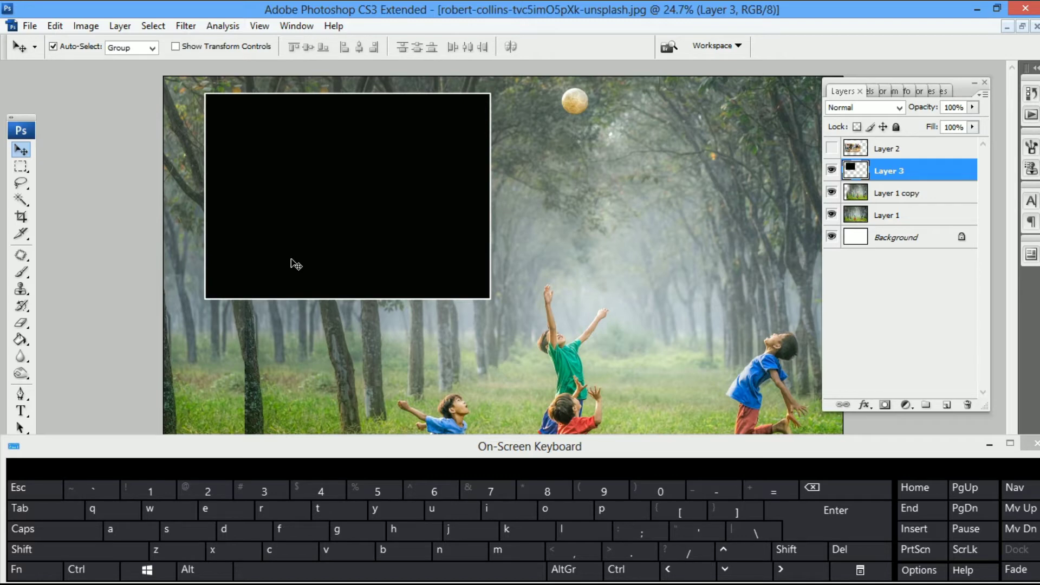
Reposition the bordered black rectangle slightly and distort it in perspective so its right edge is shorter than its left.
left_click_drag(291, 264, 283, 272)
key("ctrl+t")
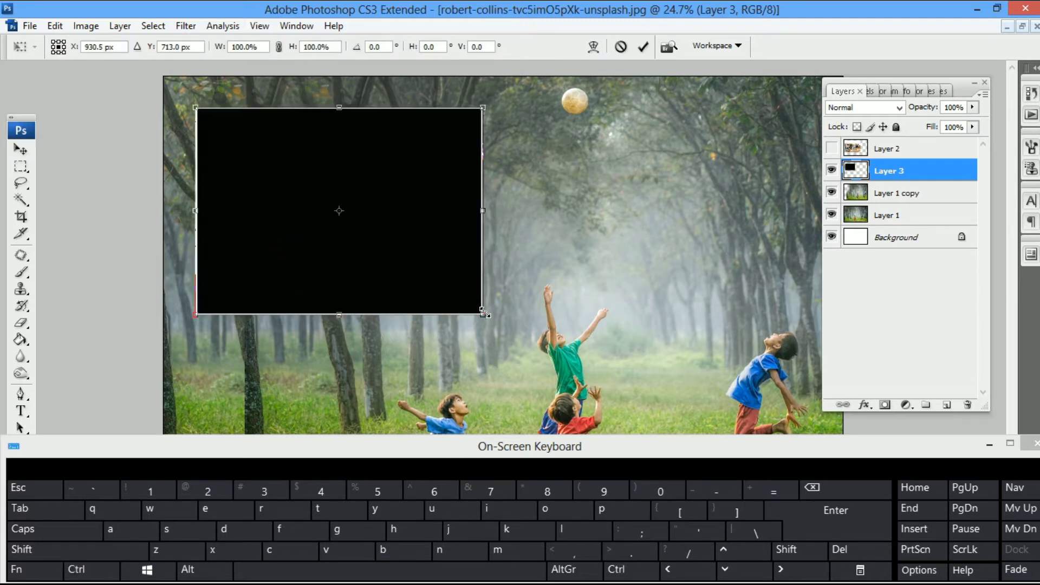
left_click_drag(484, 313, 486, 311)
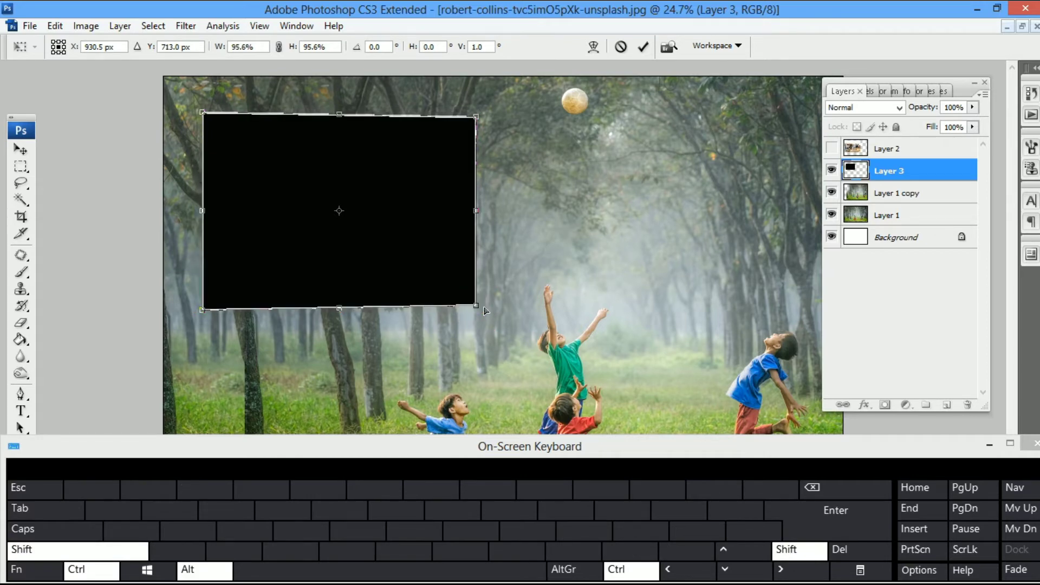
key("Escape")
key("ctrl+t")
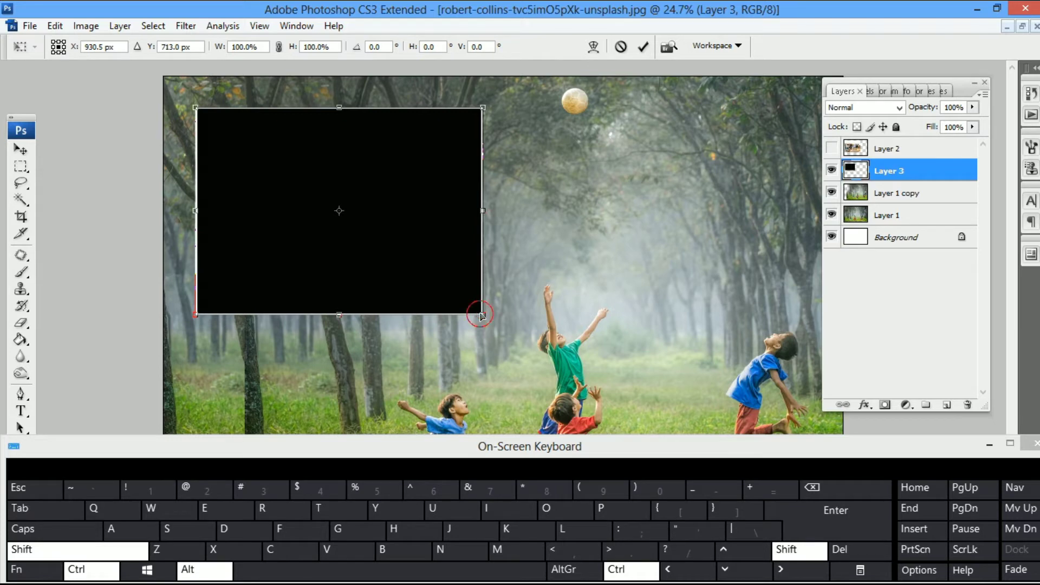
left_click_drag(481, 314, 452, 247)
key("Return")
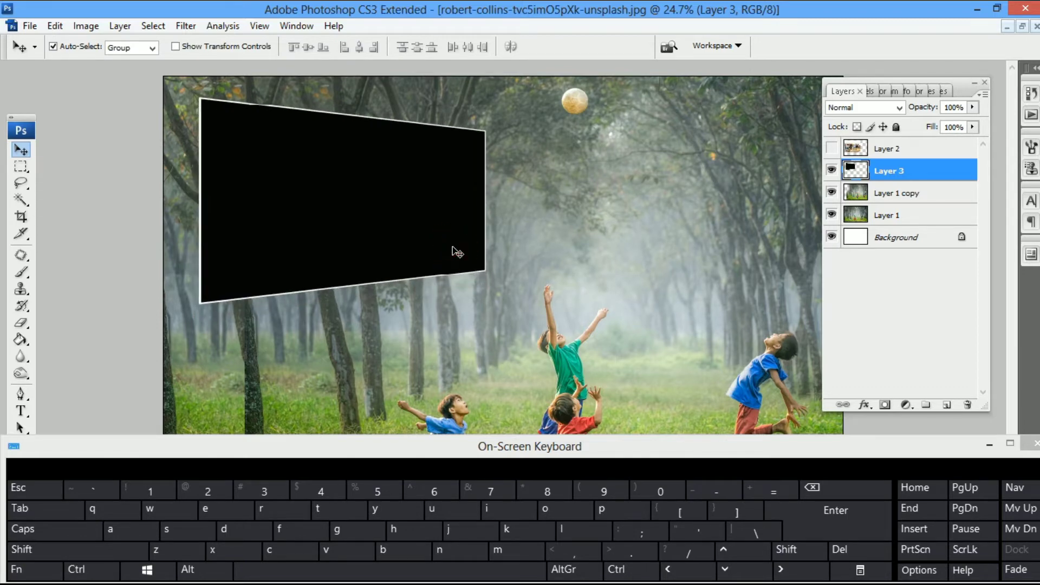
Show Layer 2, cut the entire group photo from it, and select the black panel on Layer 3.
left_click(832, 149)
left_click(576, 289)
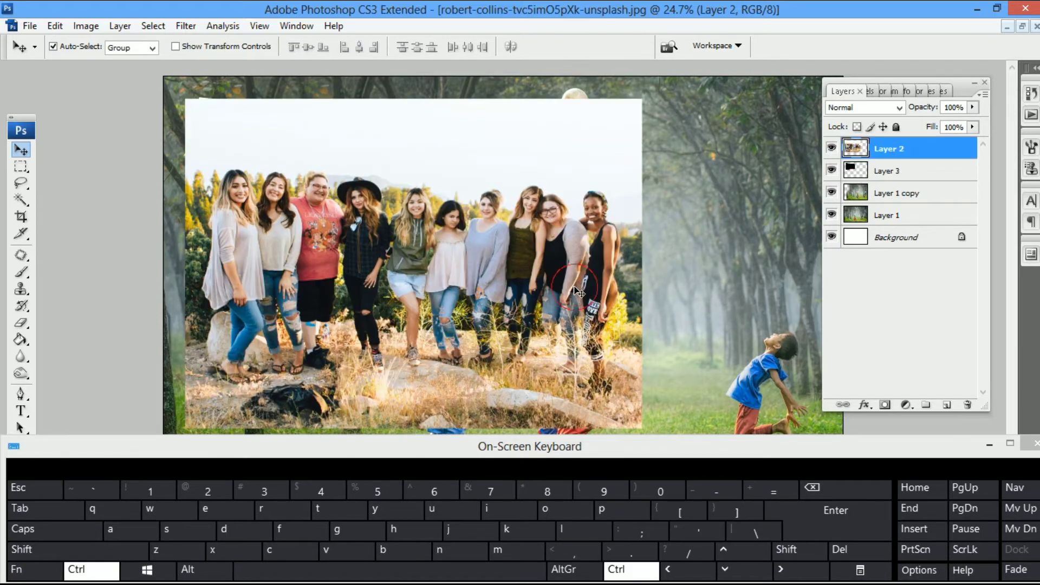
key("ctrl+a")
key("ctrl+x")
left_click(415, 262)
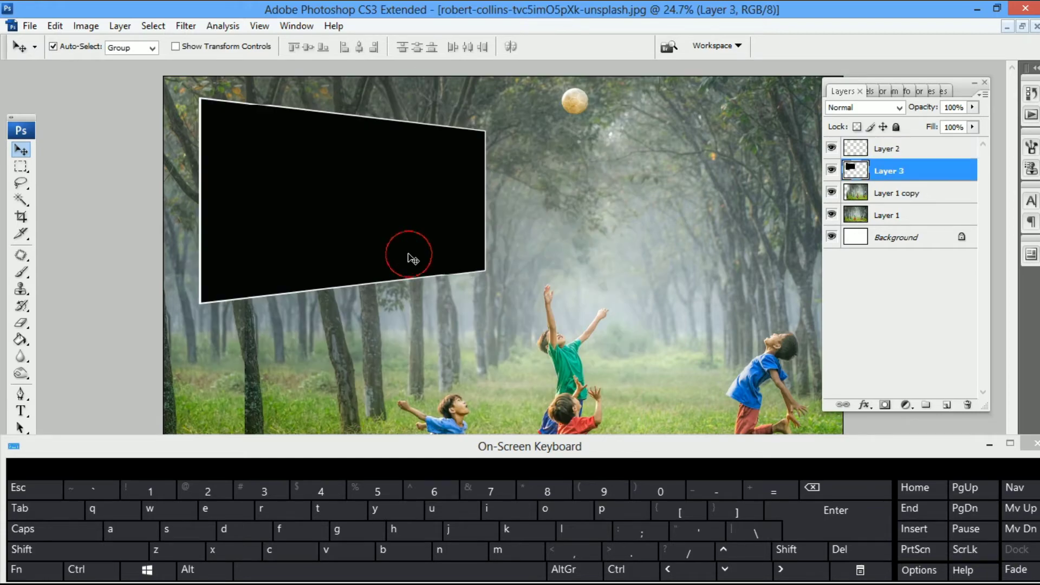
Select the panel's black area with the Magic Wand and paste the group photo into that selection as a masked layer.
key("w")
left_click(372, 258)
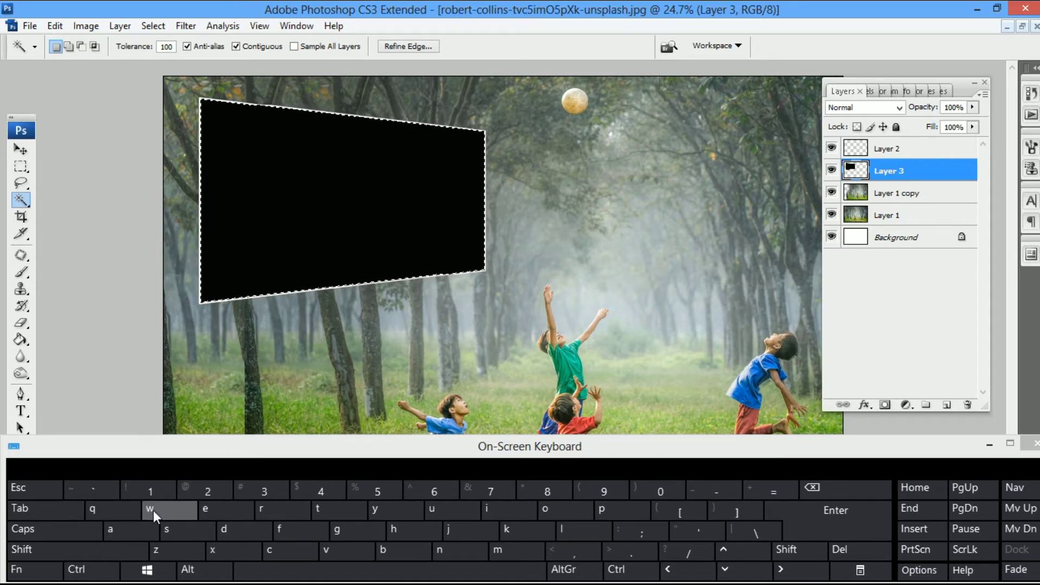
key("ctrl+d")
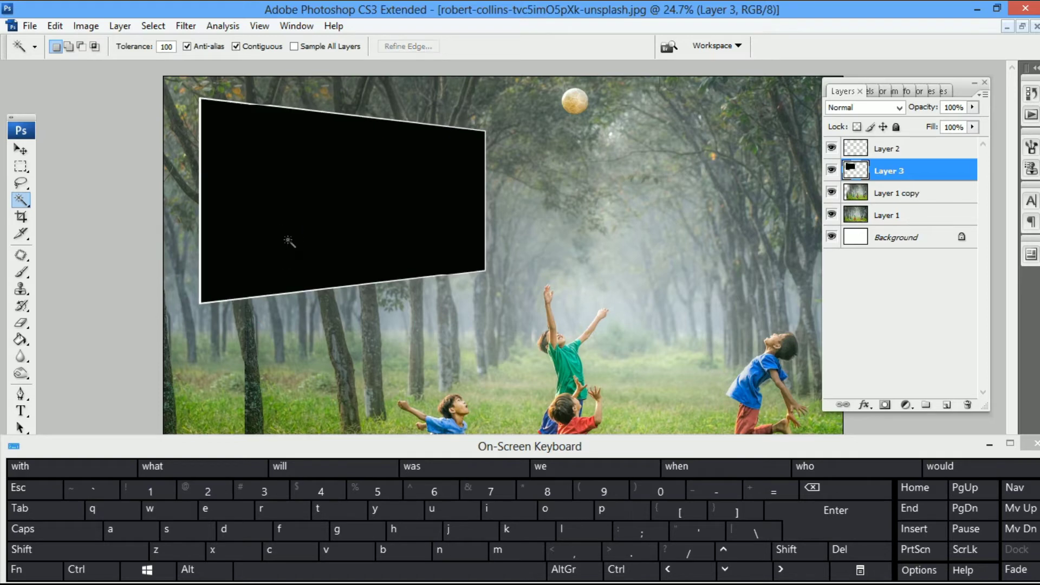
left_click(289, 241)
key("ctrl+shift+v")
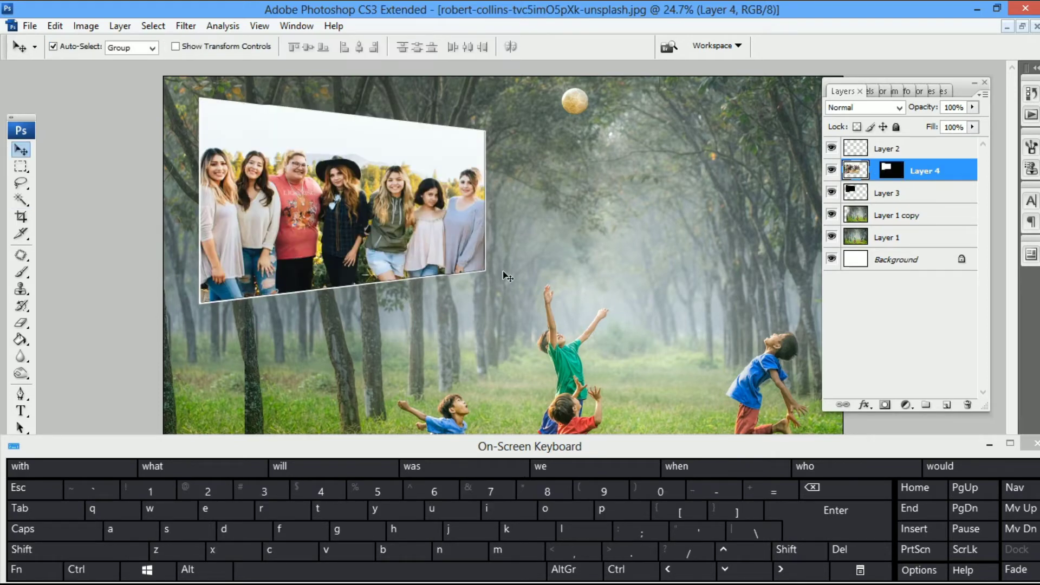
Scale down and reposition the masked group photo so all the people fit inside the slanted panel.
key("ctrl+t")
left_click_drag(623, 77, 535, 137)
left_click_drag(482, 217, 432, 177)
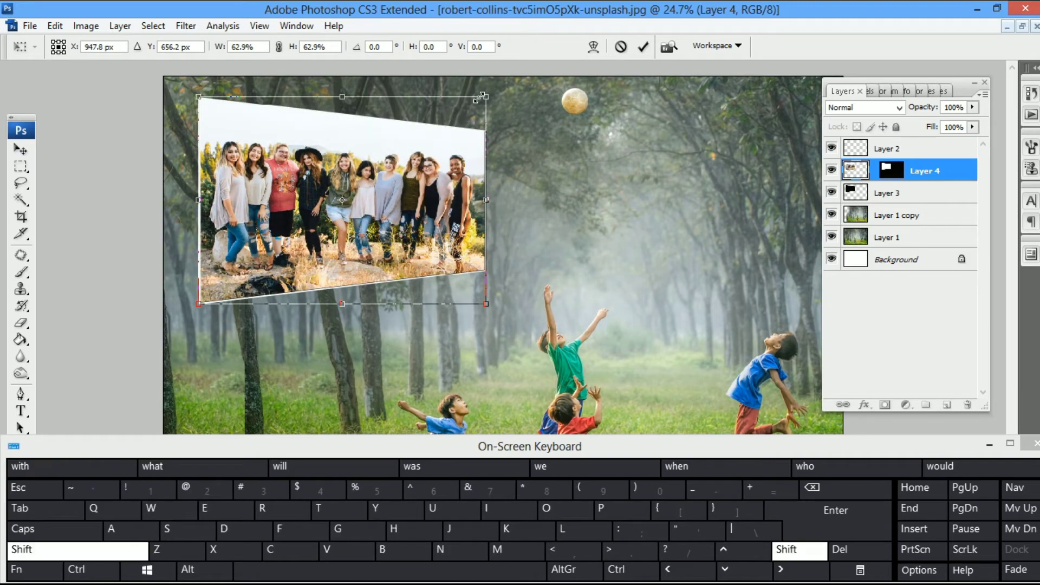
left_click_drag(486, 97, 493, 88)
key("Return")
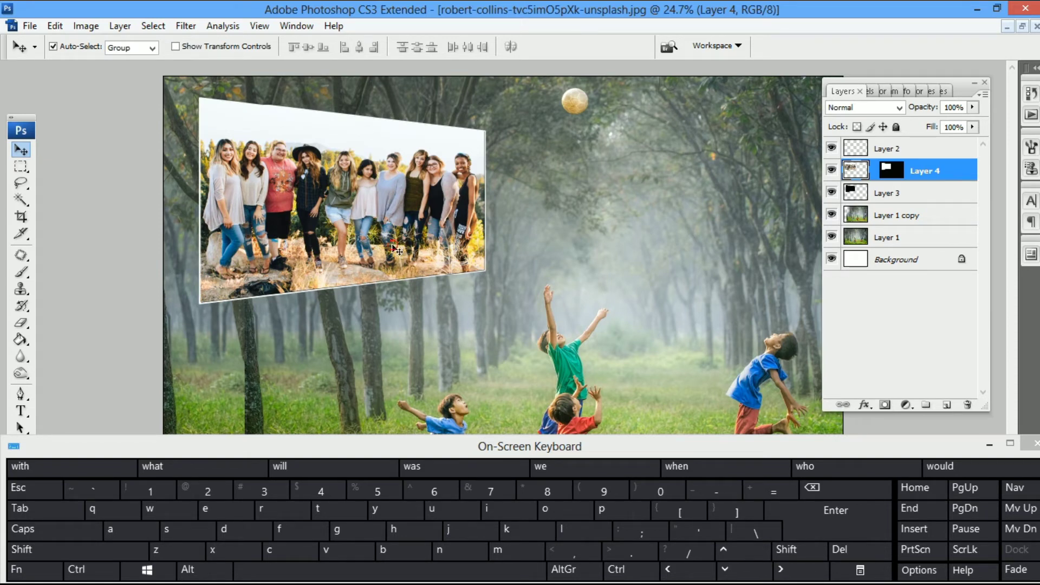
key("z")
right_click(371, 229)
right_click(360, 208)
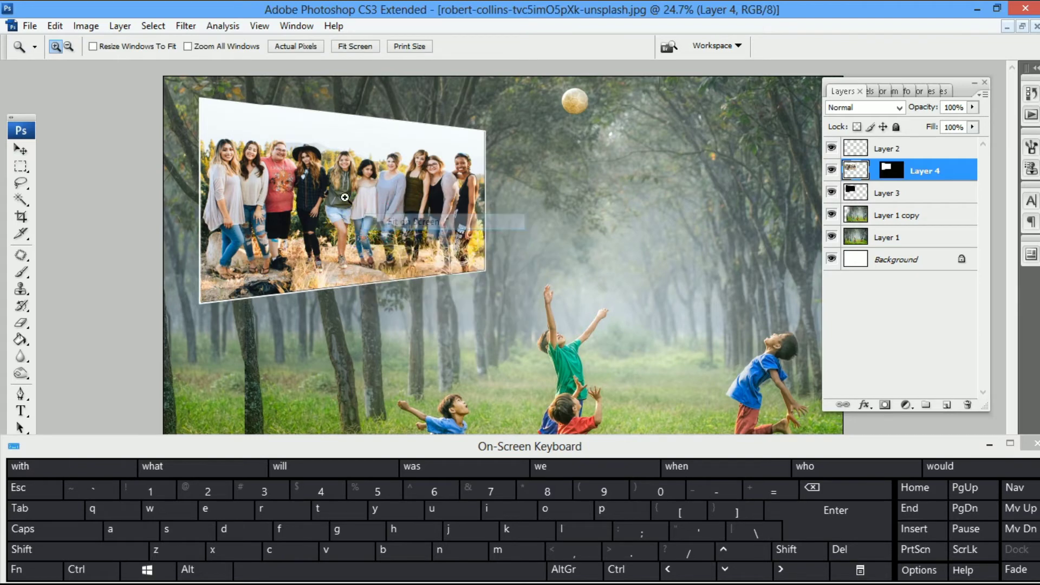
right_click(347, 200)
key("Escape")
key("v")
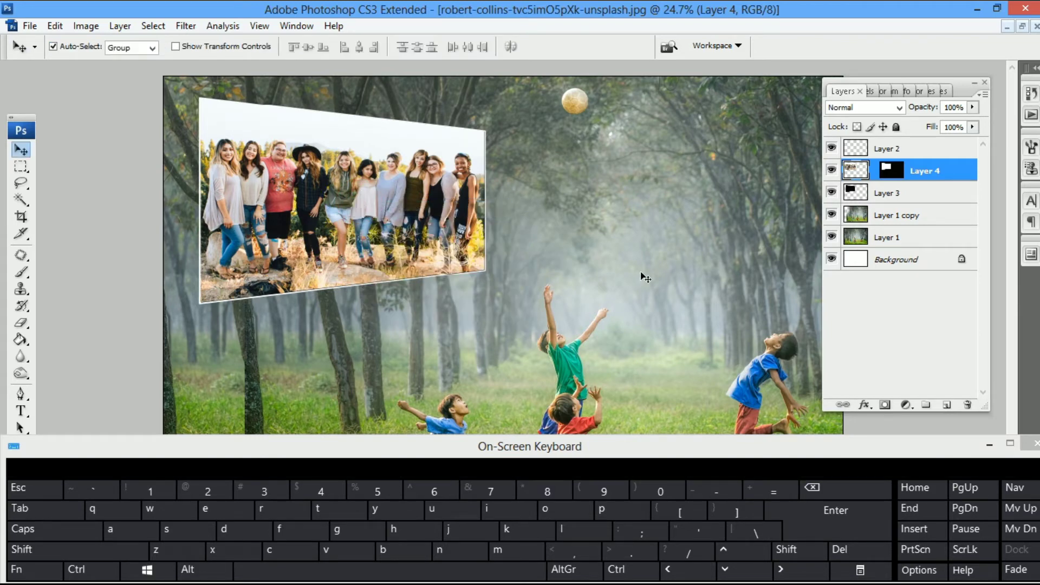
Duplicate Layer 3 with the black panel and hide the original layer.
right_click(897, 200)
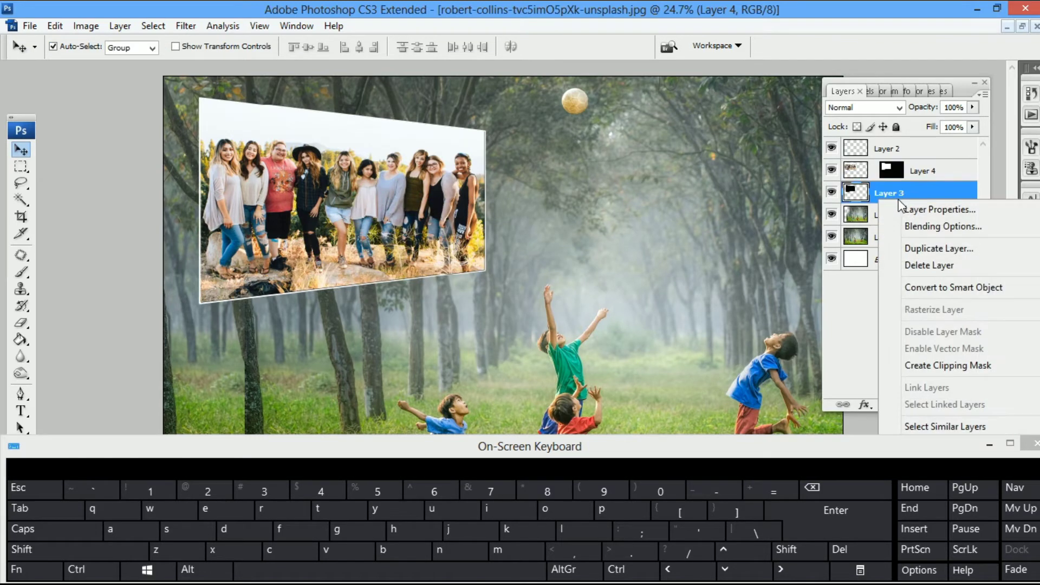
left_click(901, 247)
key("Return")
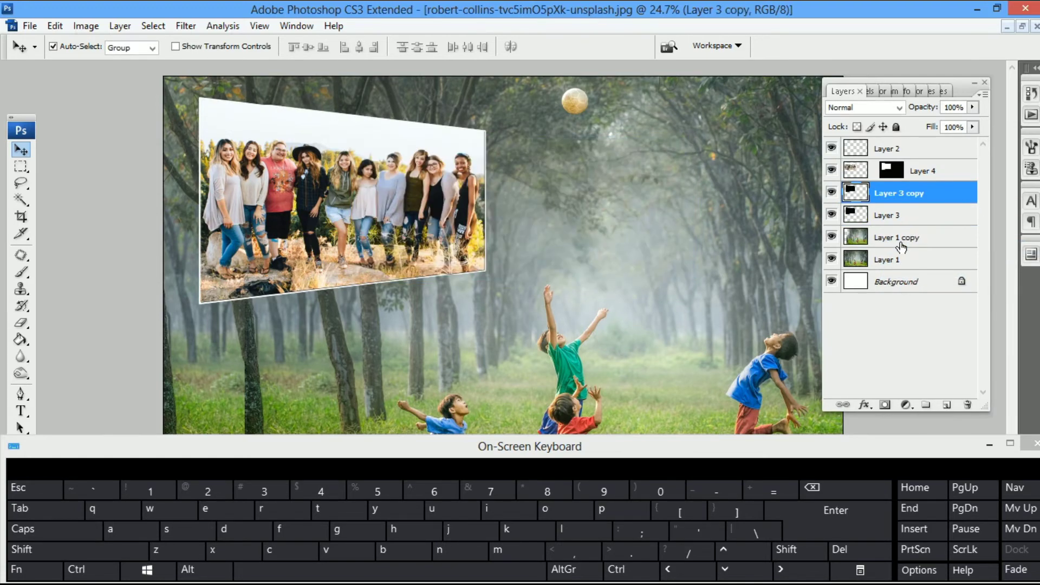
left_click(832, 215)
key("ctrl+space")
right_click(274, 216)
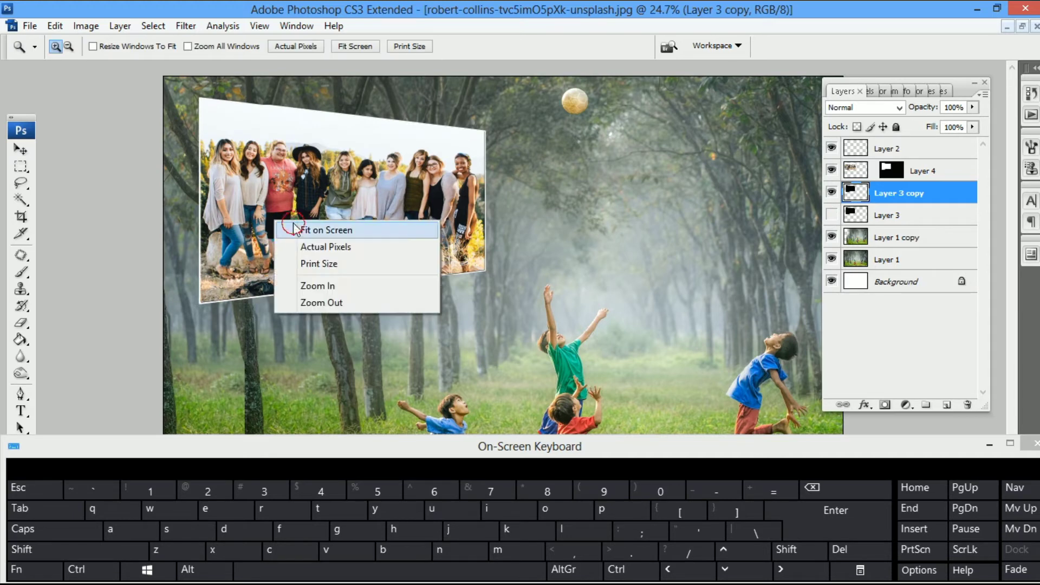
left_click(293, 225)
left_click(370, 231)
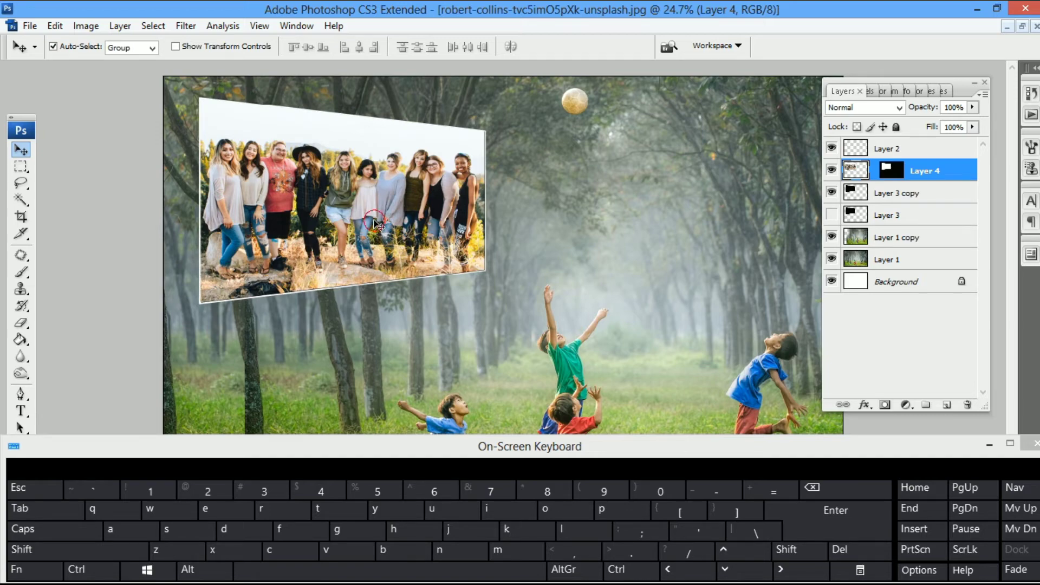
key("ctrl+n")
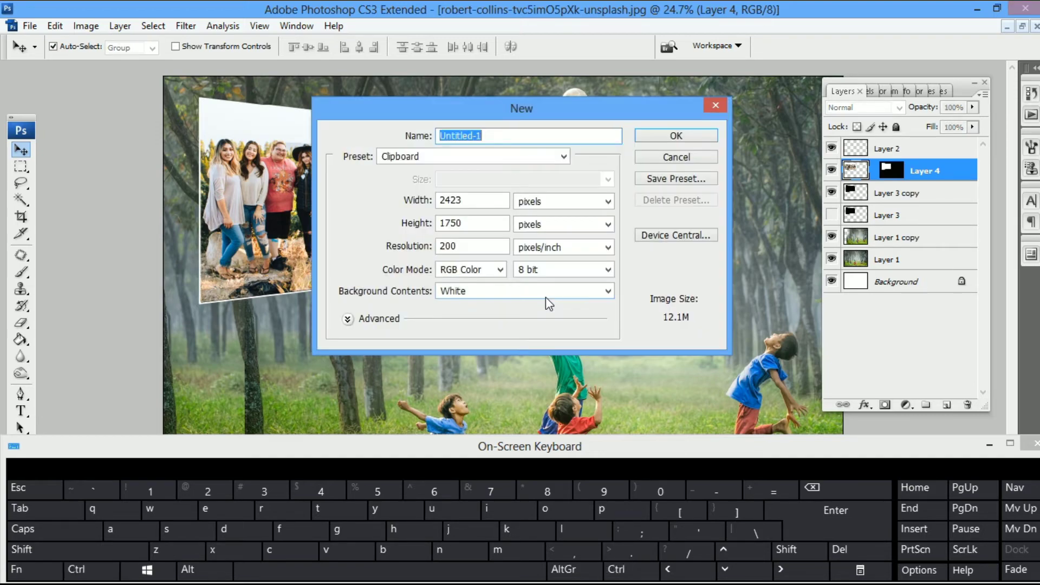
key("Escape")
key("z")
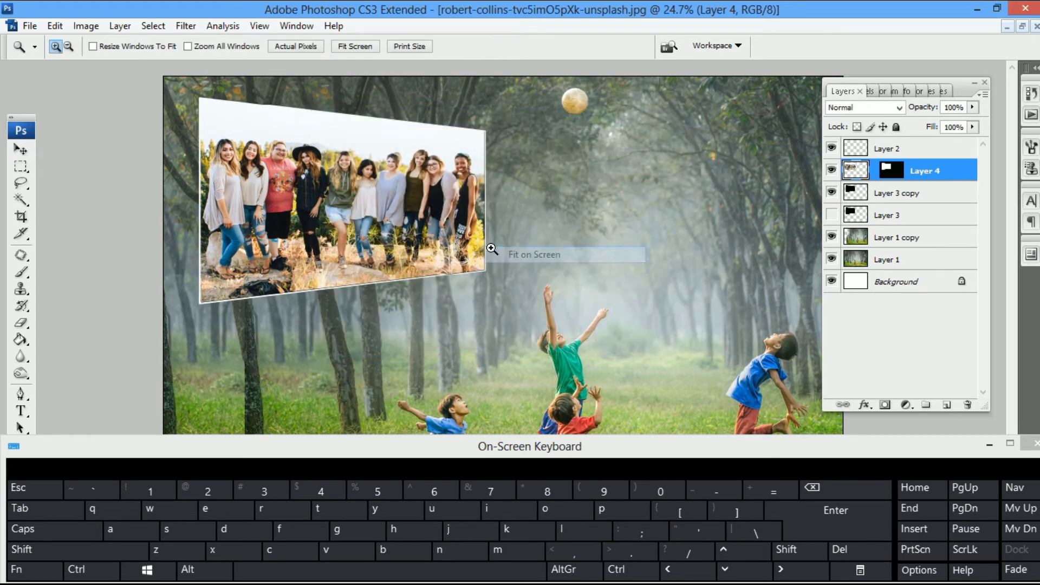
Marquee-select a tall, narrow forest strip between the ball and the green-shirted boy and copy it from Layer 1 copy to a new layer.
key("m")
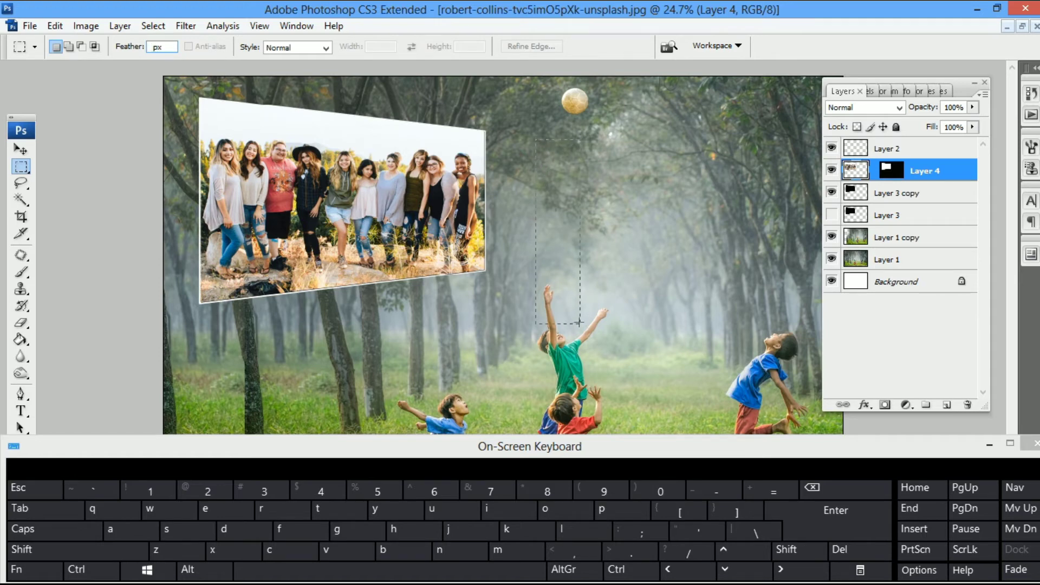
left_click_drag(578, 352, 577, 351)
key("ctrl+c")
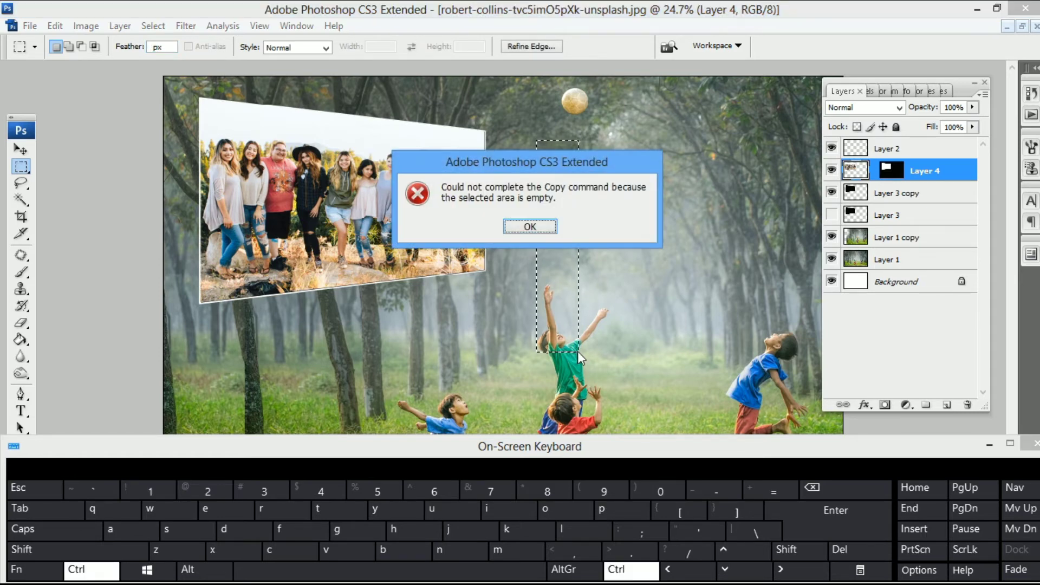
left_click(516, 226)
key("v")
left_click(635, 268)
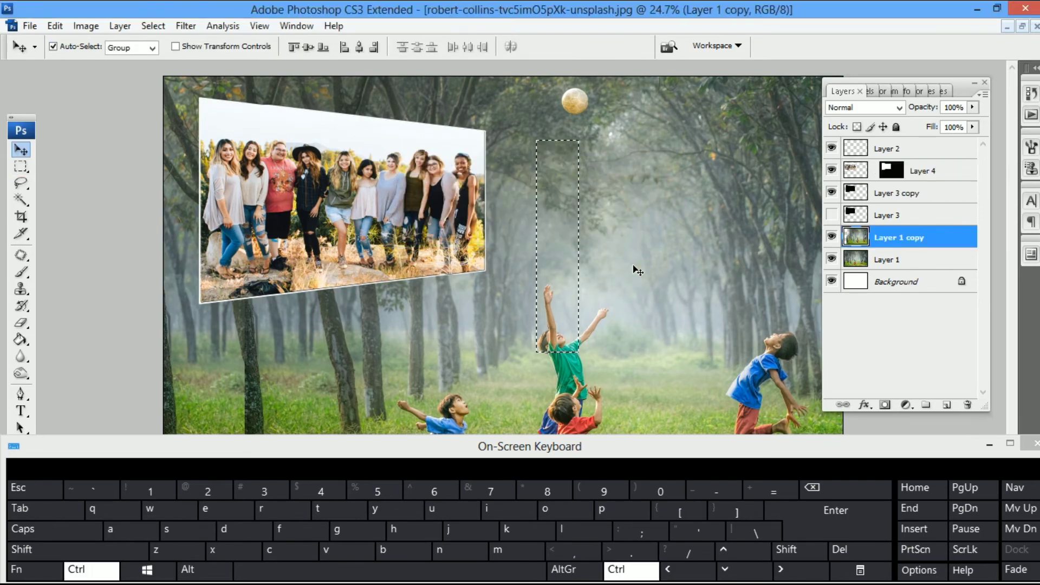
key("ctrl+j")
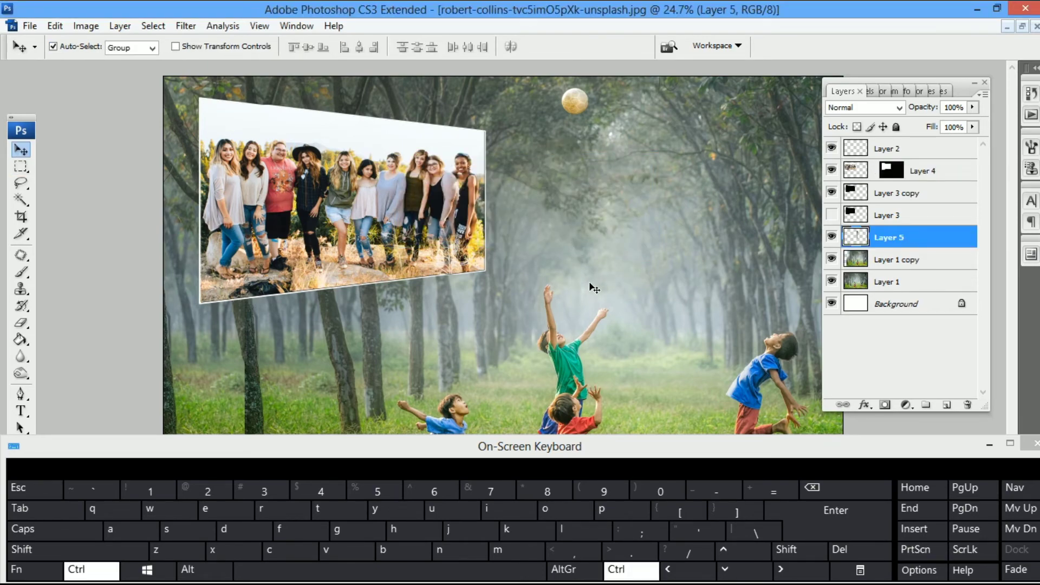
Turn the copied forest strip on Layer 5 solid black by setting its Hue/Saturation lightness to the minimum.
key("ctrl+u")
left_click_drag(738, 357, 525, 332)
key("Return")
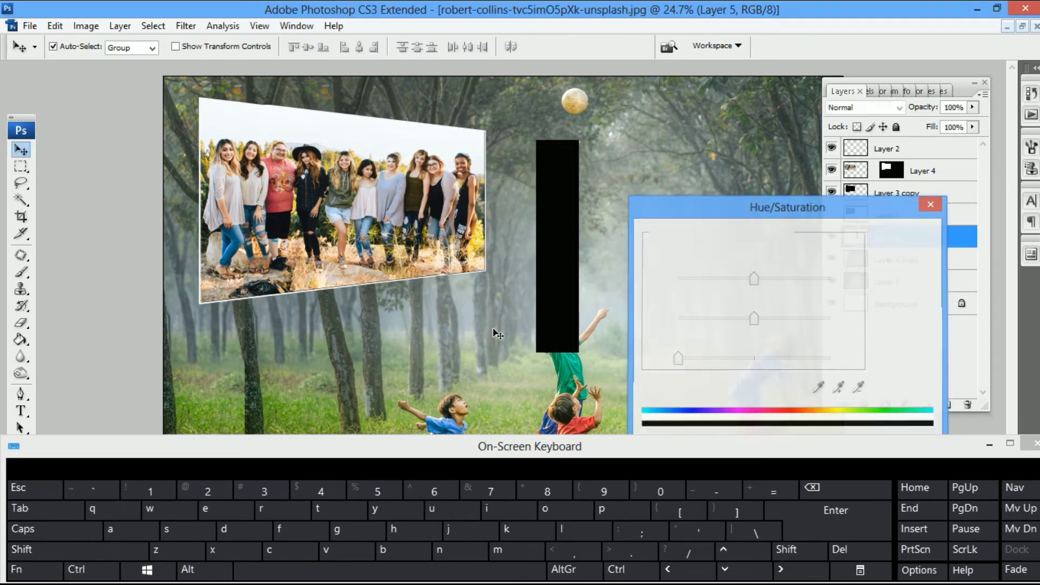
Taper the black strip's lower end with a perspective transform and add an 8 px white centered stroke around it.
key("ctrl+t")
key("ctrl+shift+alt")
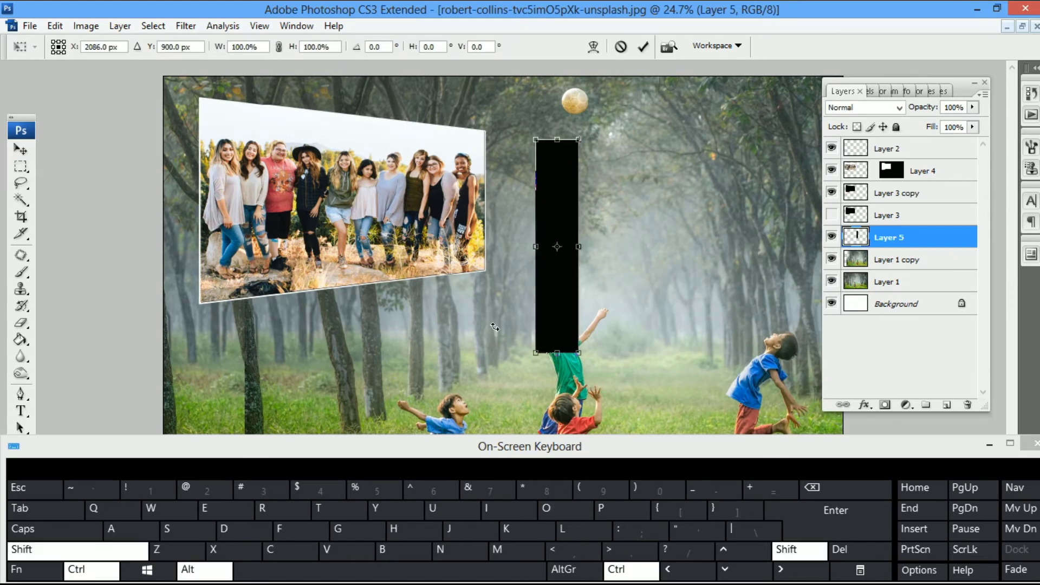
left_click_drag(586, 358, 581, 355)
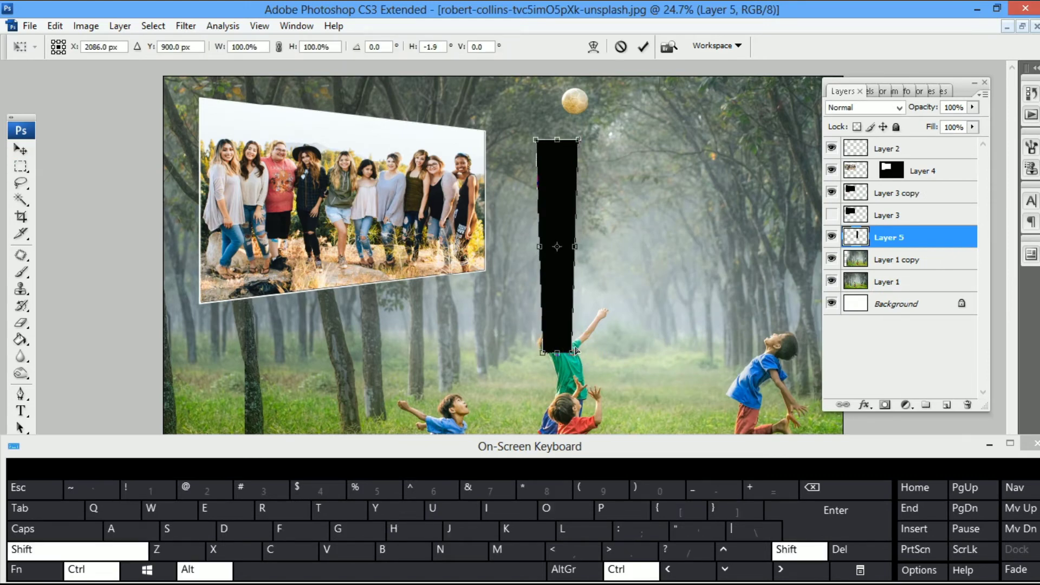
key("Return")
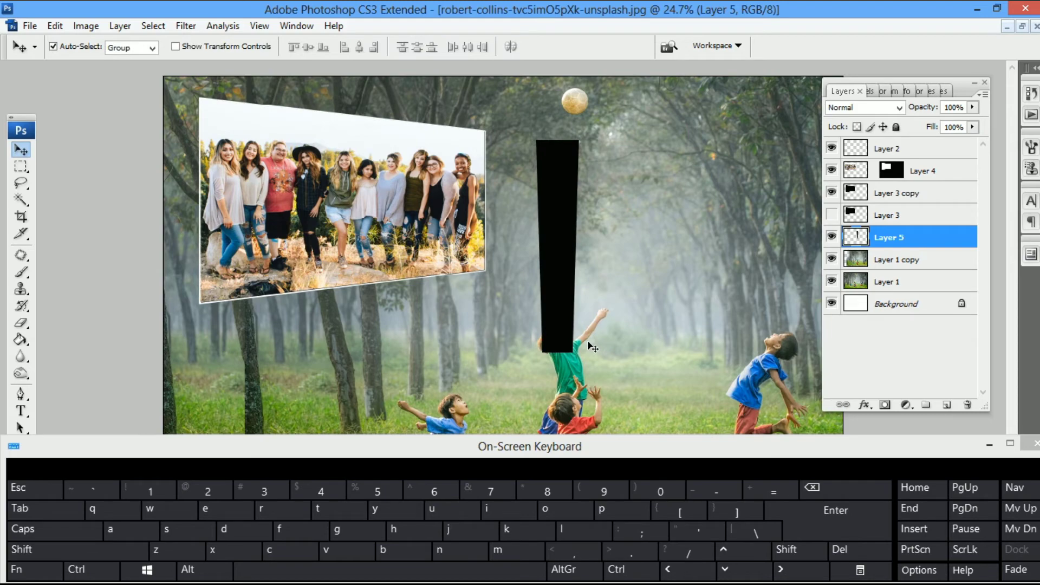
key("alt+e")
key("s")
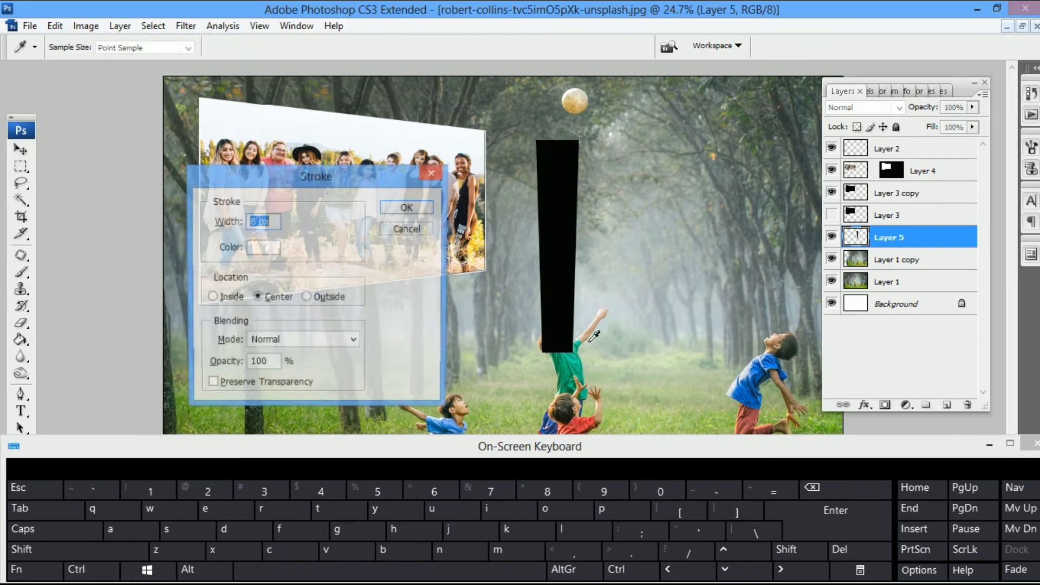
key("Return")
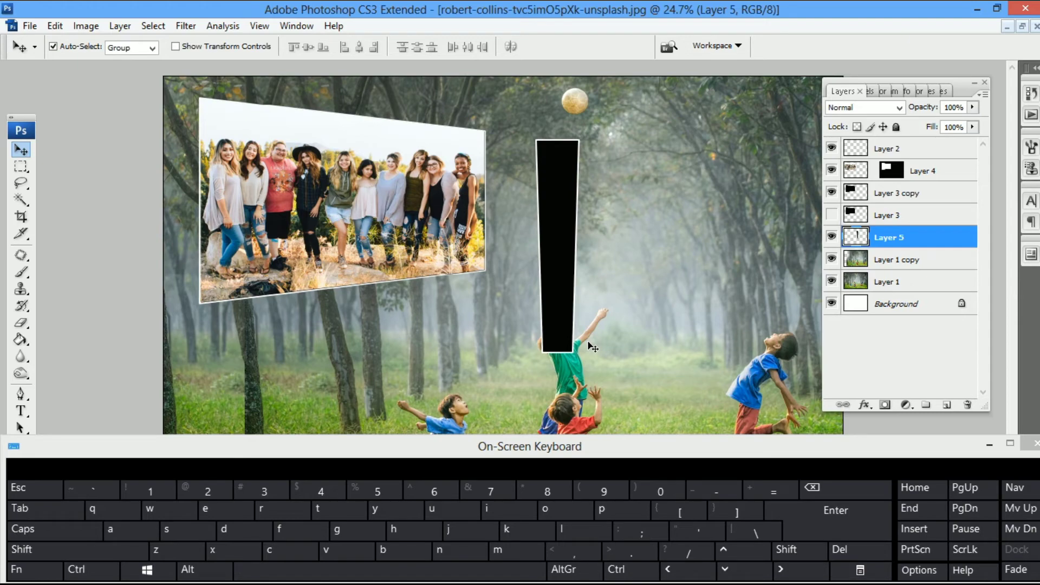
Move the tapered black strip beneath the slanted group-photo panel so it stands in the grass as a signpost.
left_click_drag(572, 268, 363, 379)
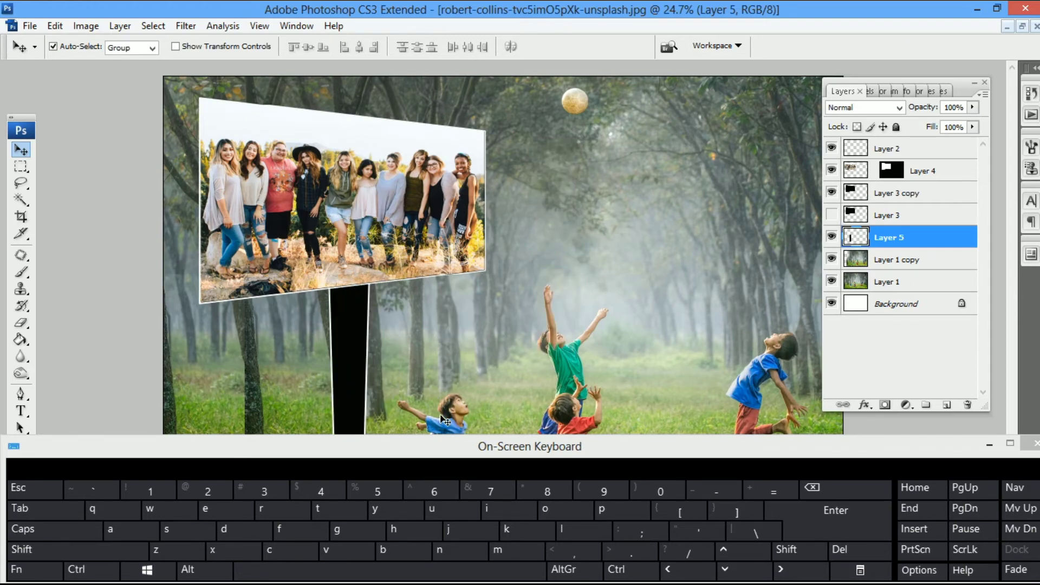
left_click_drag(459, 449, 440, 520)
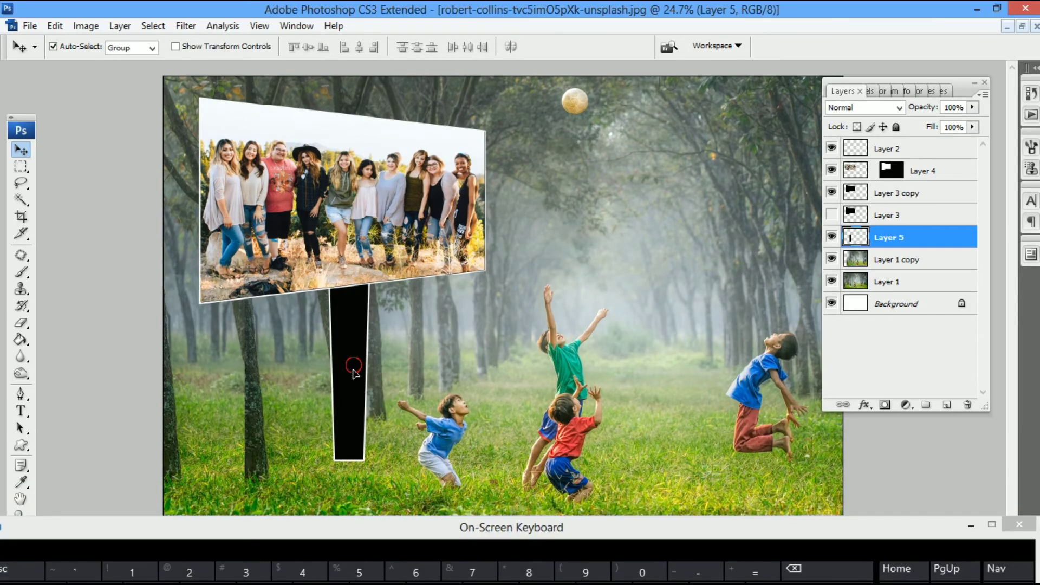
mouse_move(354, 373)
left_mouse_down()
mouse_move(359, 405)
mouse_move(352, 374)
mouse_move(349, 393)
left_mouse_up()
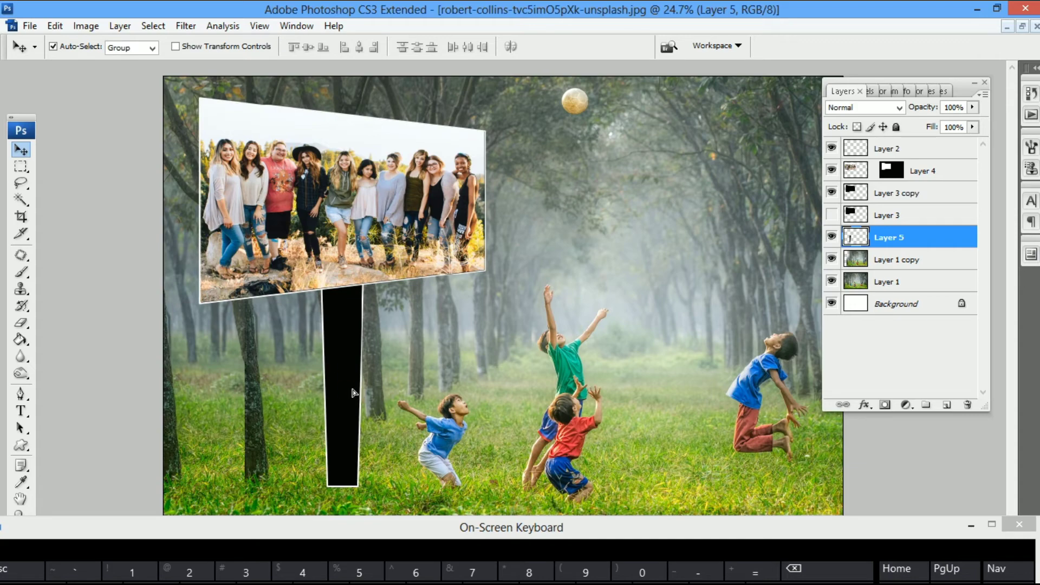
left_click_drag(353, 393, 361, 391)
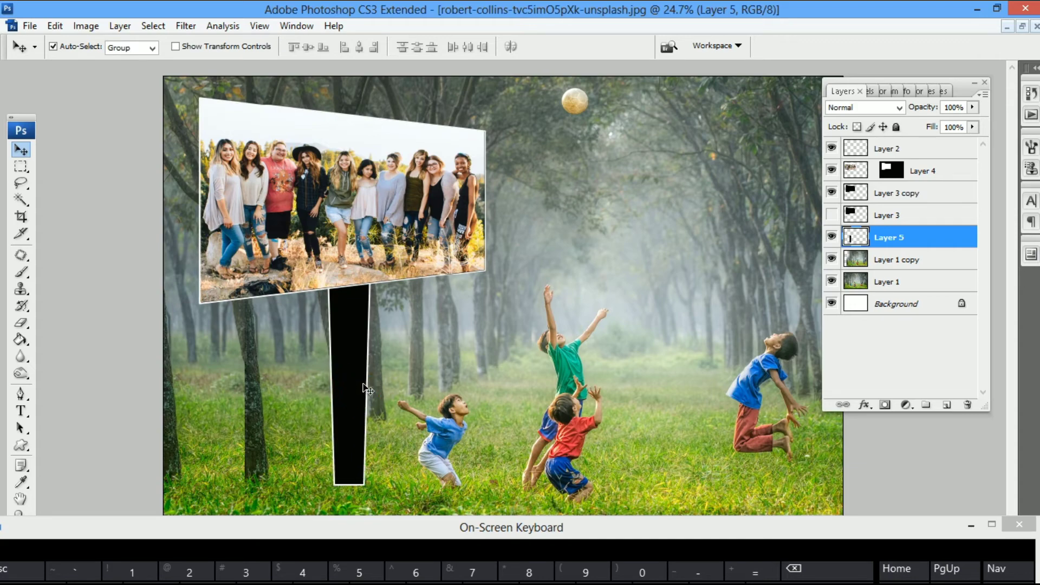
left_click_drag(354, 368, 356, 374)
Try fading the middle of the black post with a large soft Eraser brush, size 1000, and undo the erasing.
key("e")
left_click(350, 382)
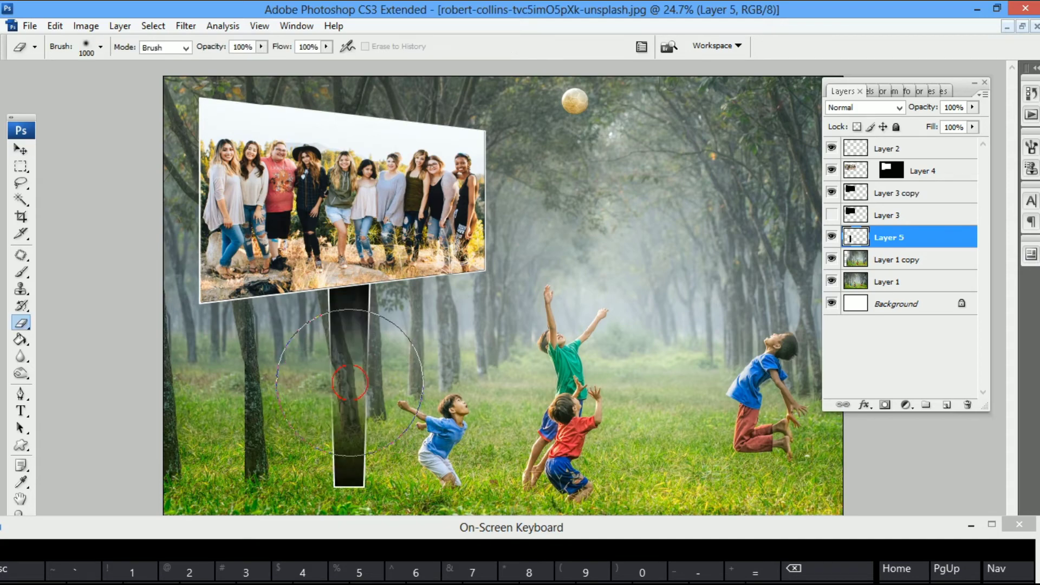
key("z")
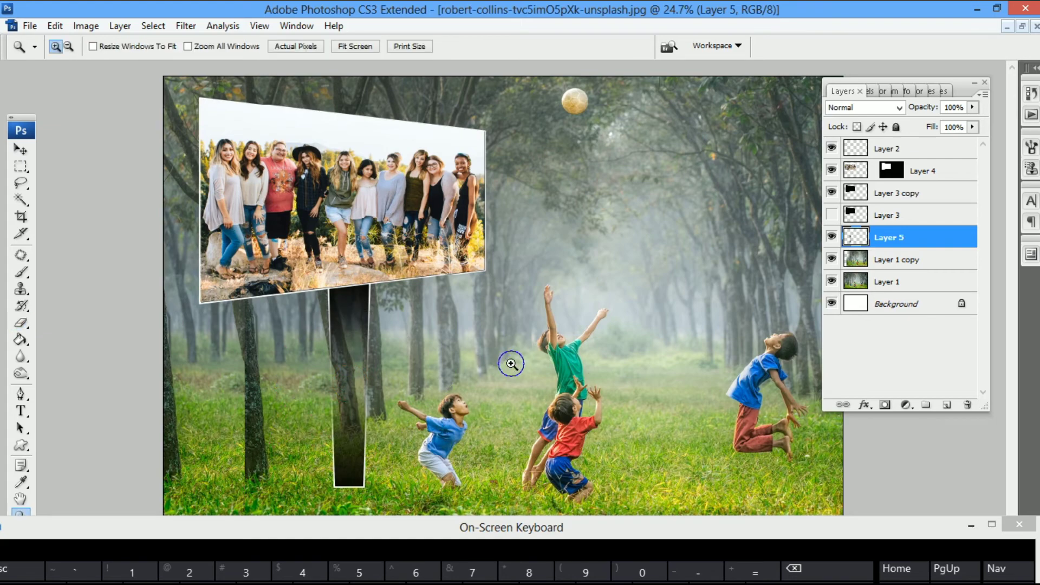
key("v")
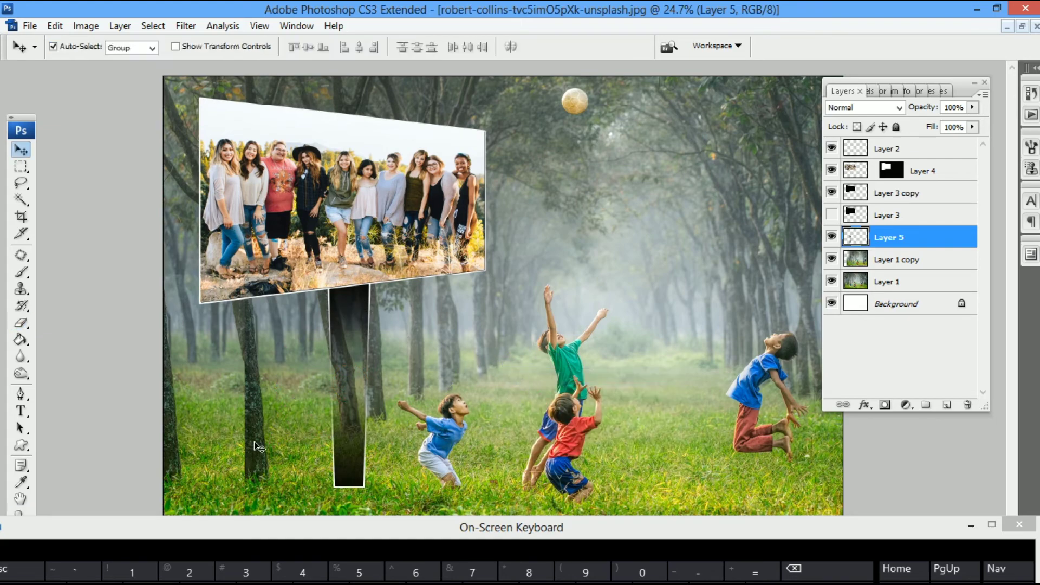
left_click_drag(276, 450, 330, 453)
key("ctrl+z")
left_click(281, 448)
key("ctrl+alt+z")
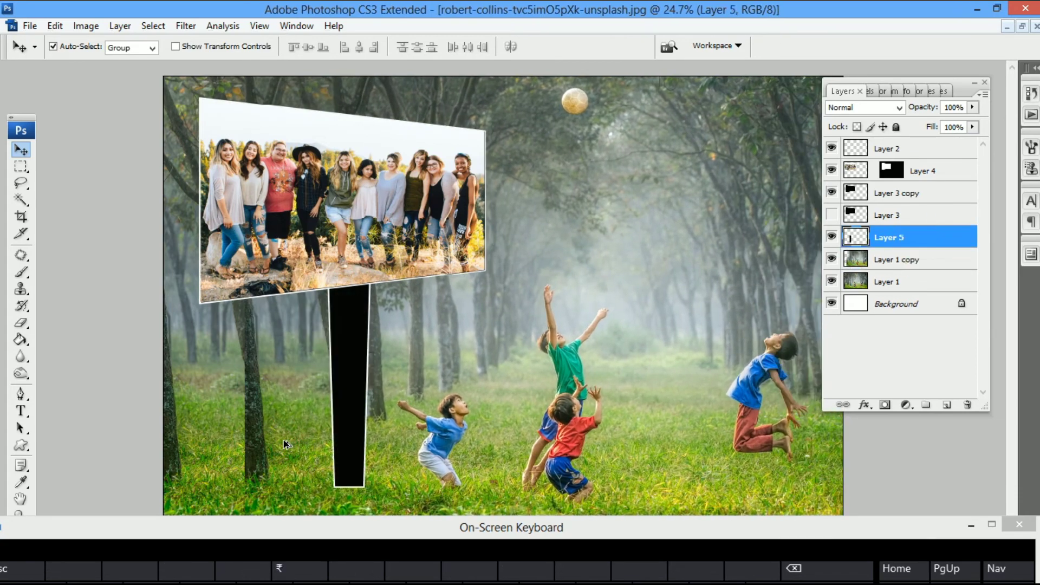
Make the post on Layer 5 semi-transparent by setting its fill to 46%.
left_click(358, 337)
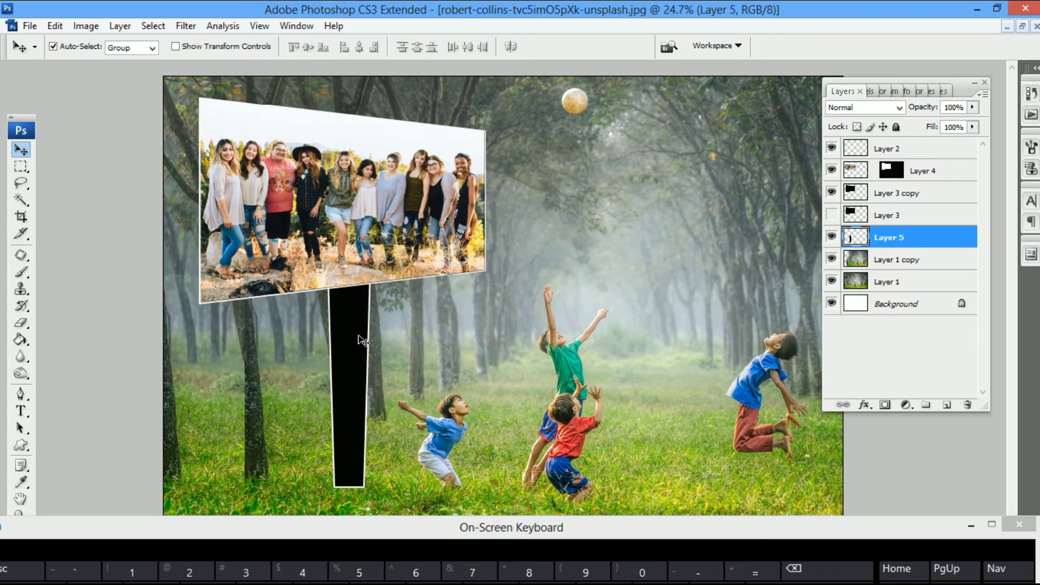
left_click(972, 128)
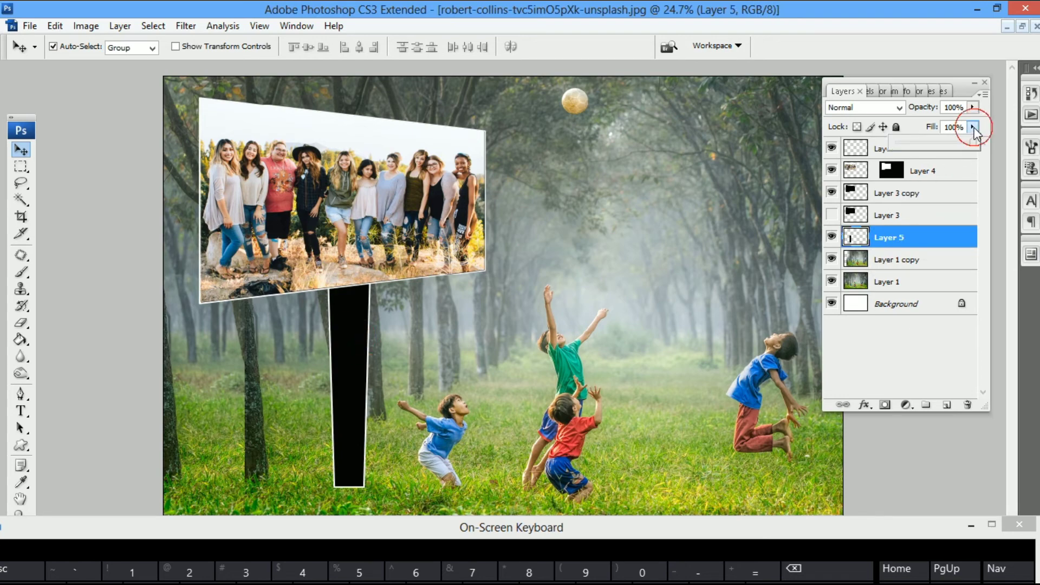
left_click_drag(976, 145, 923, 143)
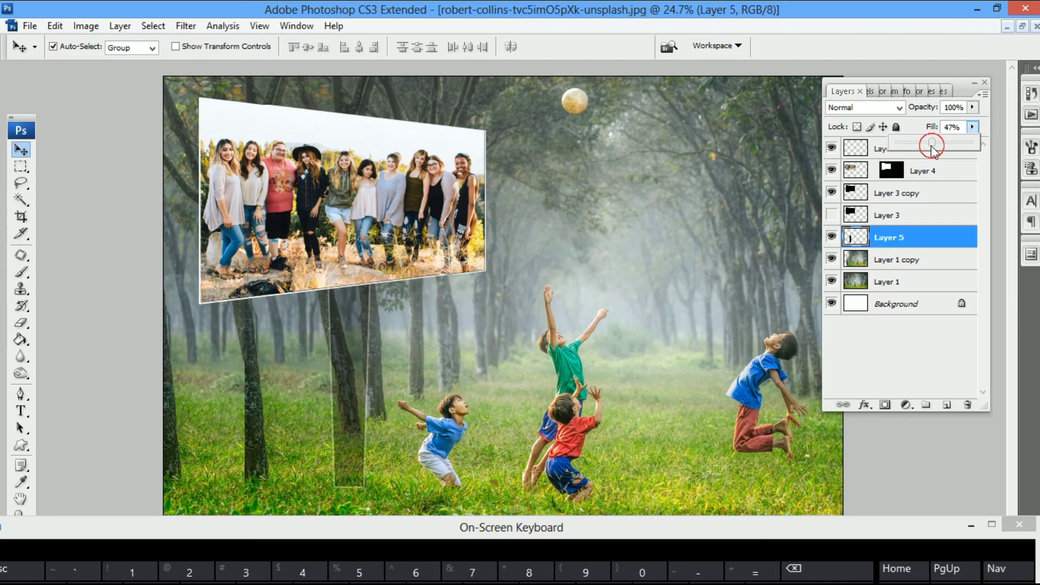
left_click_drag(932, 147, 932, 149)
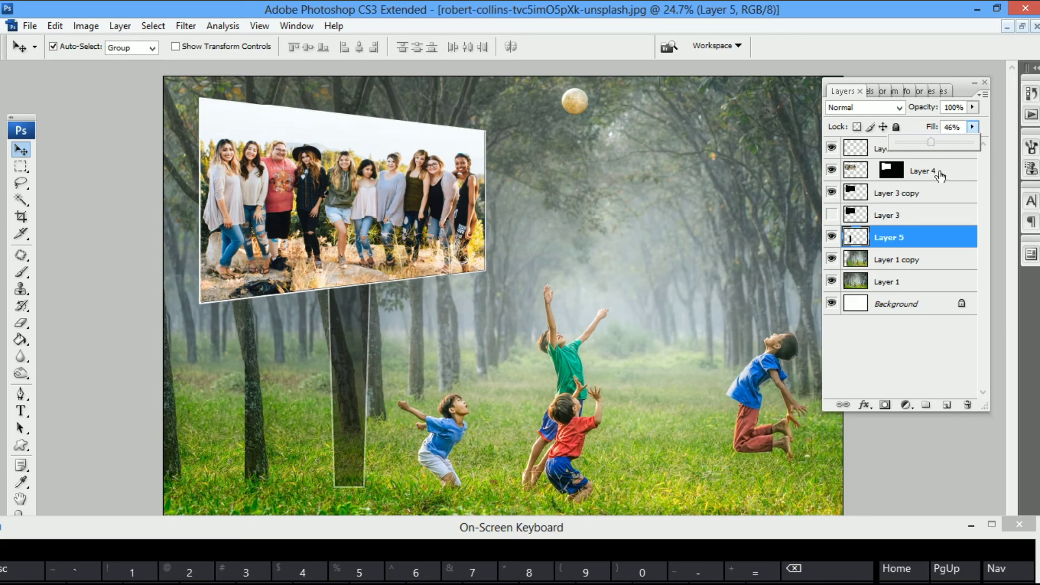
left_click(900, 310)
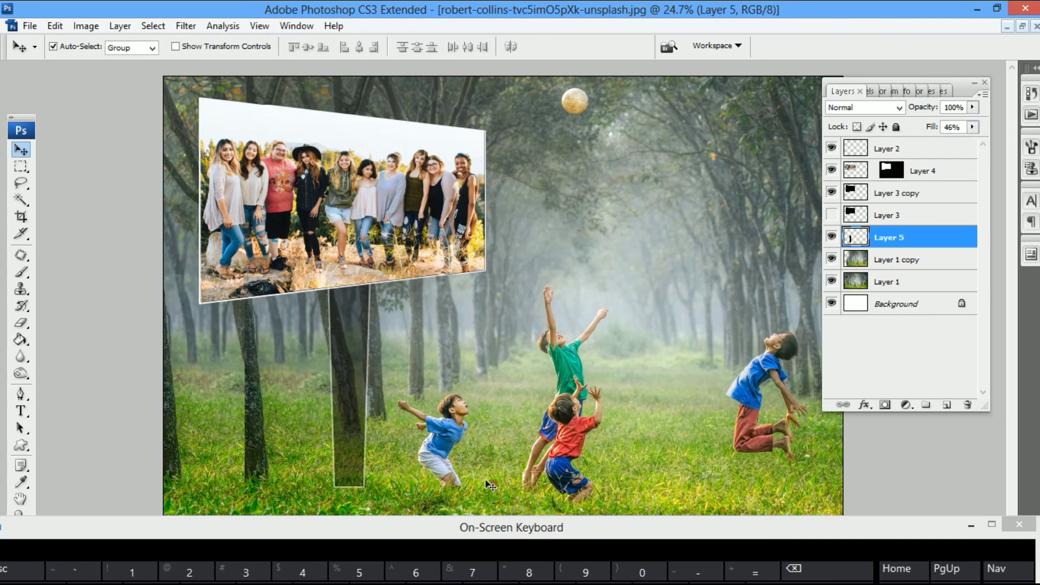
left_click(634, 375)
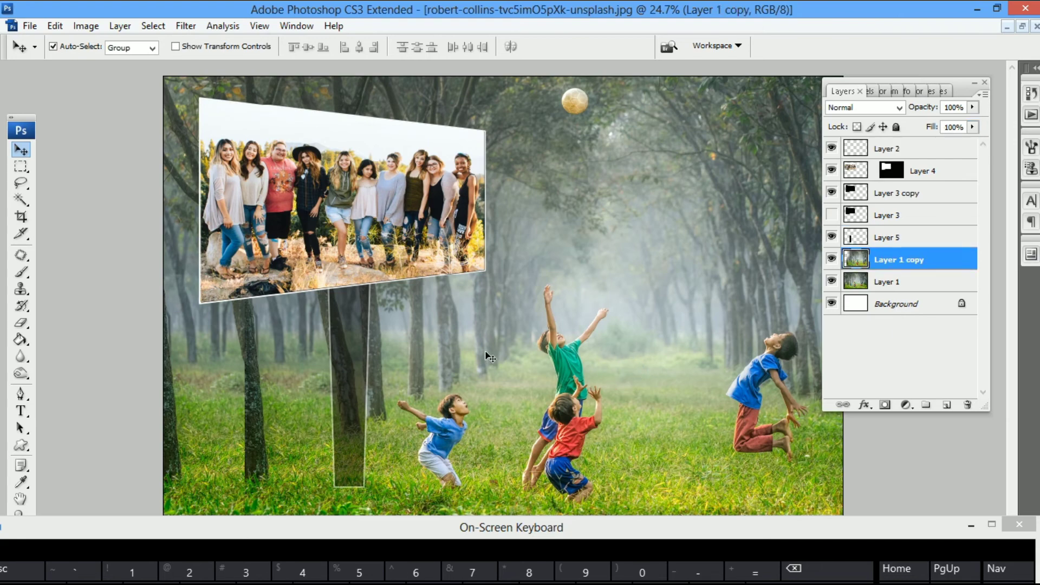
left_click(400, 276)
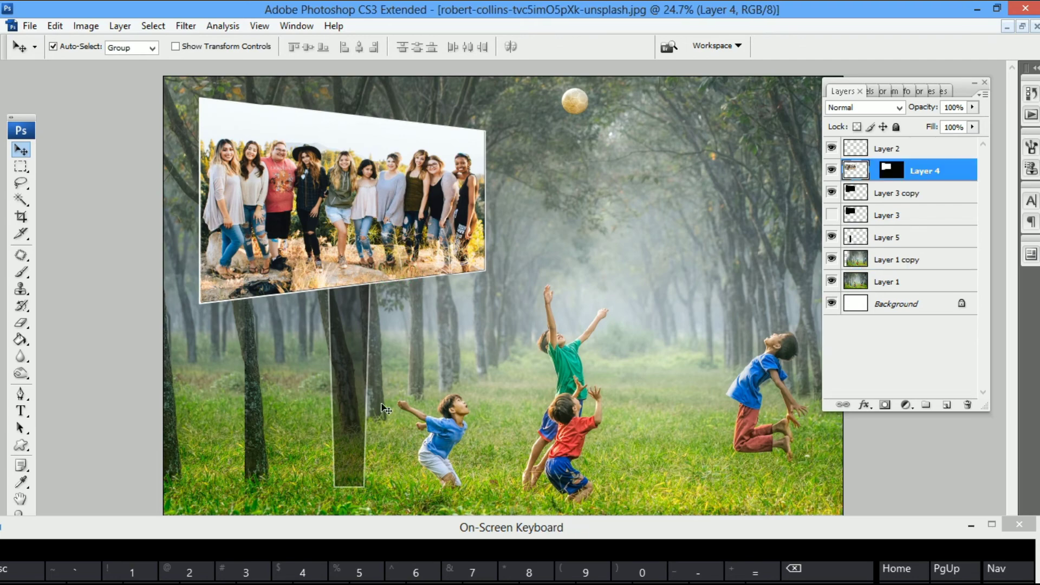
left_click(366, 476)
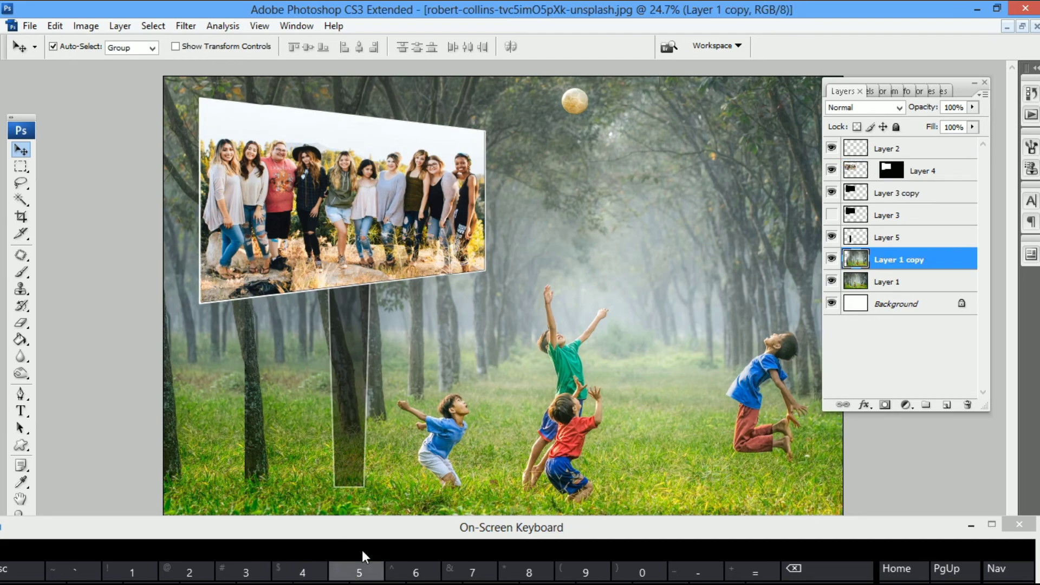
Hide all palettes and close the on-screen keyboard to review the whole finished composite.
key("Tab")
scroll(432, 373, "up", 1)
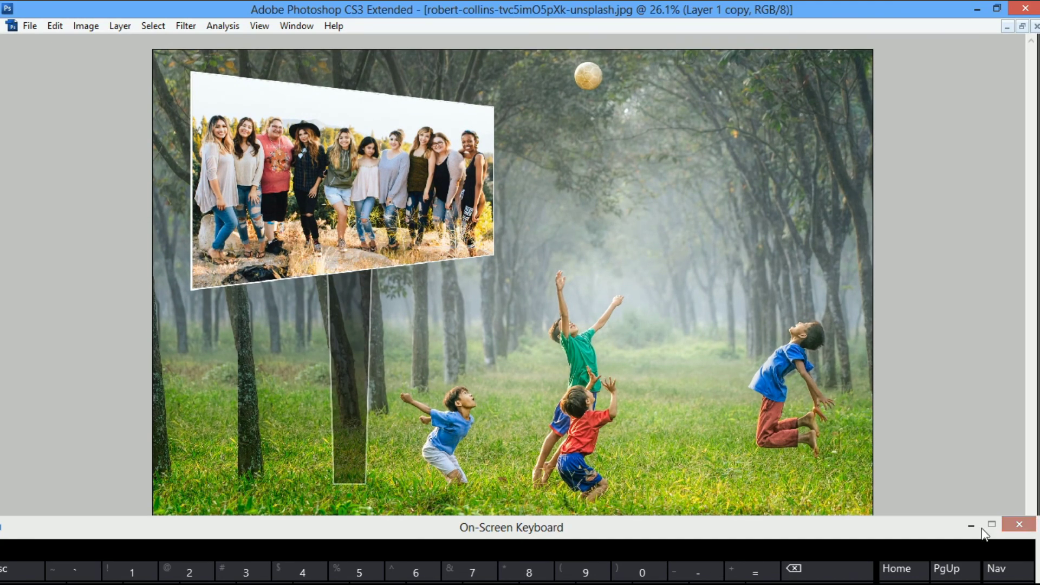
left_click(1018, 525)
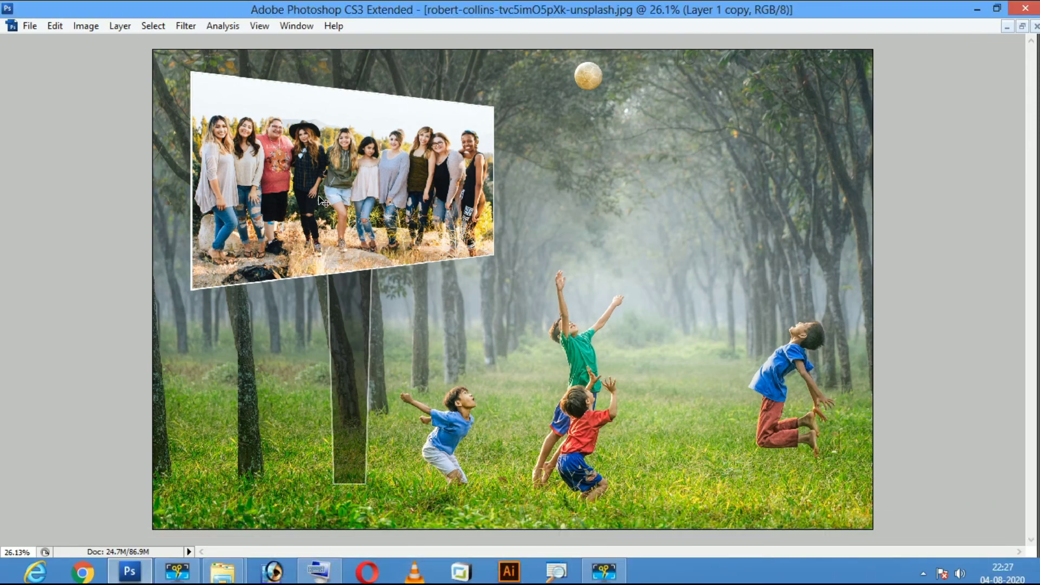
left_click(603, 564)
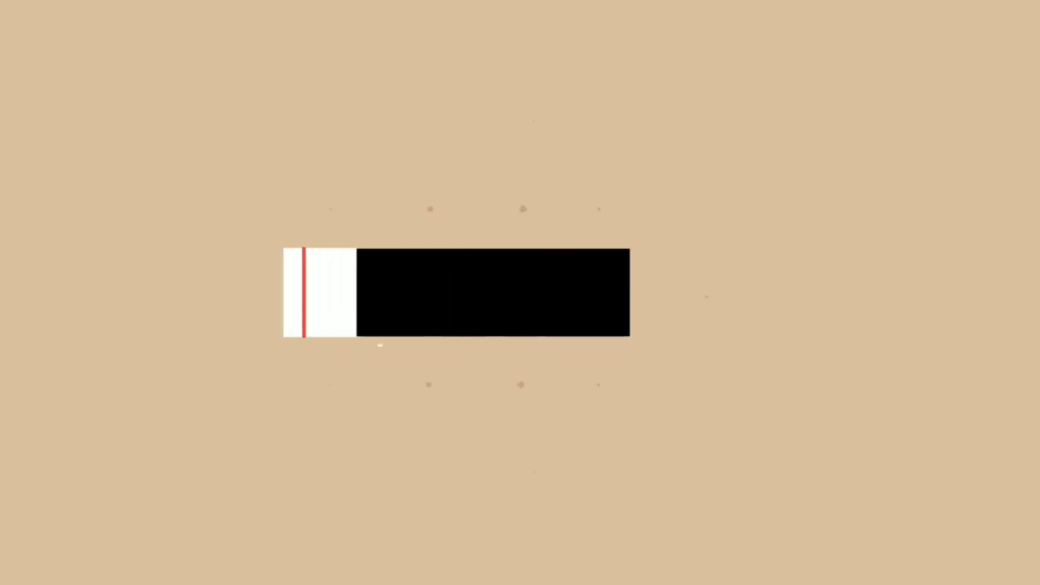